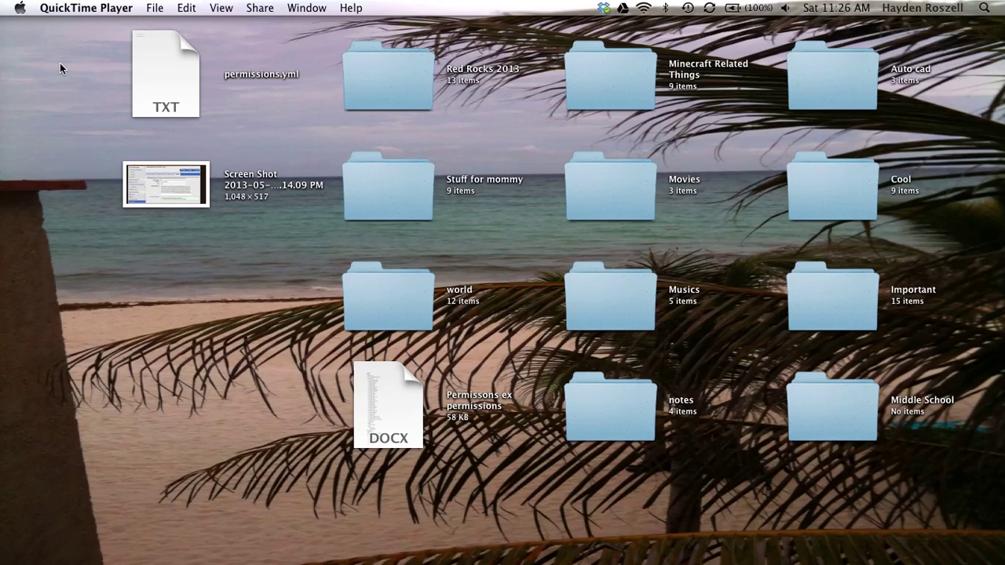
# Step: Bring the Finder desktop to the front and reveal the Dock
pyautogui.click(239, 412)
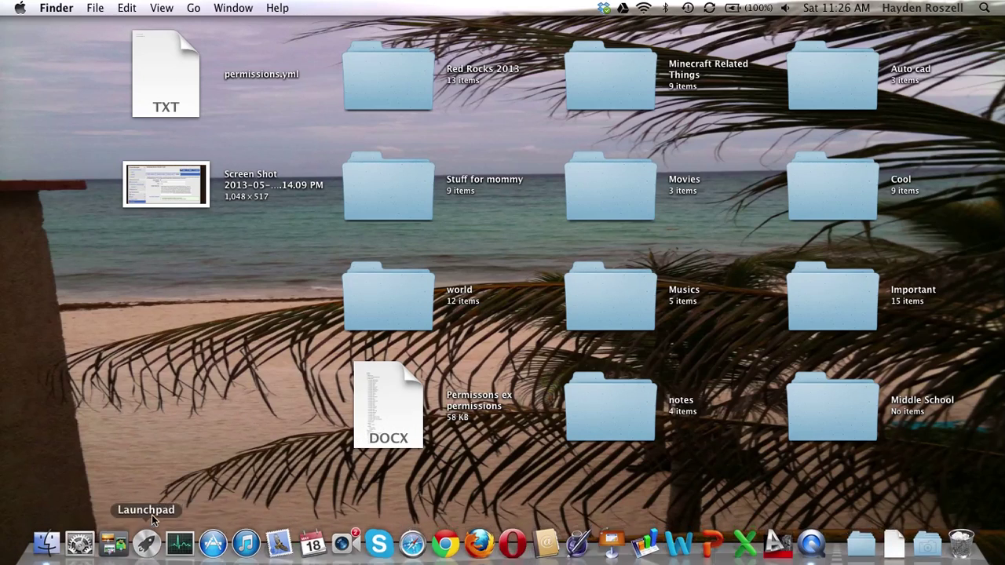
pyautogui.moveTo(279, 560)
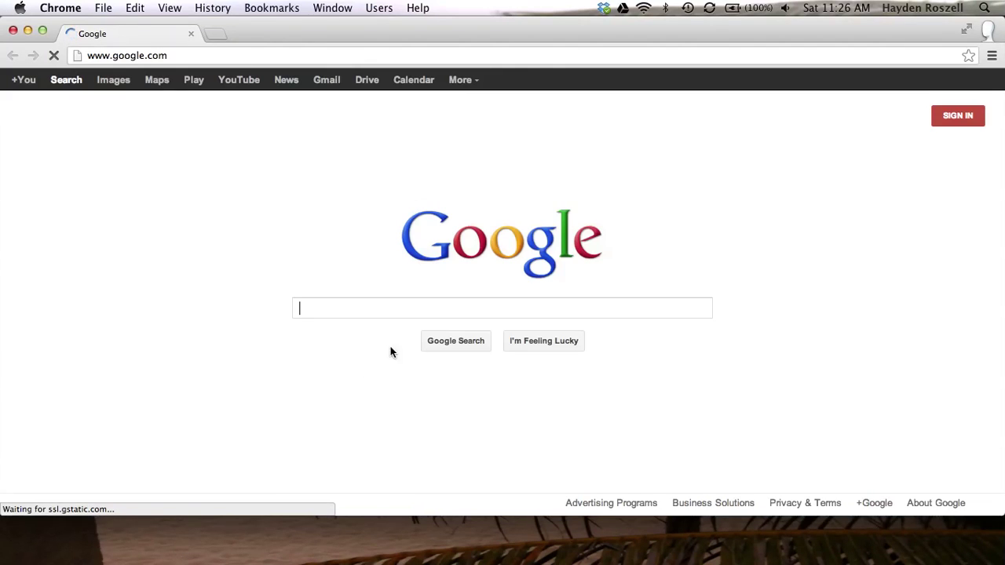
# Step: Make the Chrome window taller and search Google for 'beastnode'
pyautogui.moveTo(891, 518); pyautogui.dragTo(885, 552)
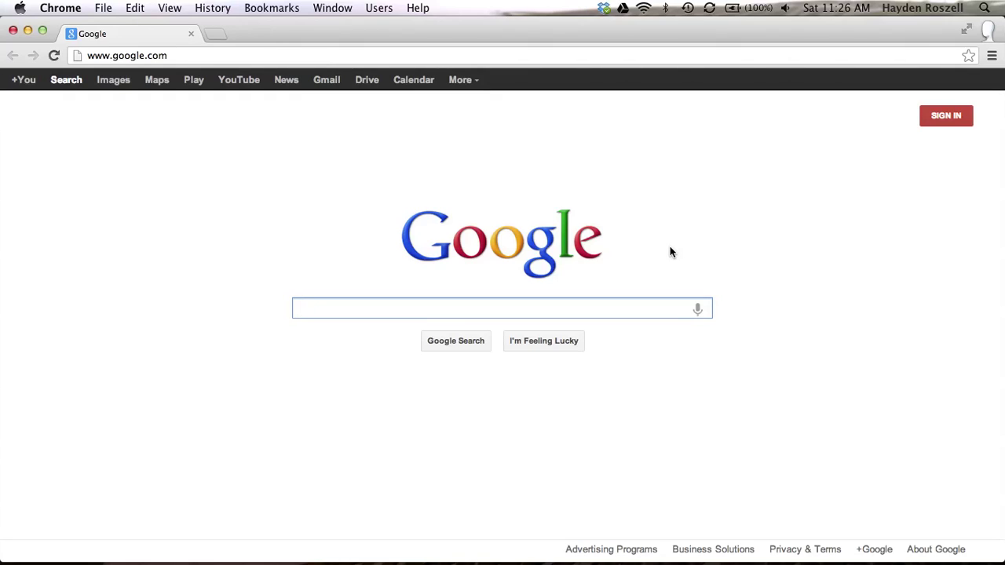
pyautogui.write('beastndoe')
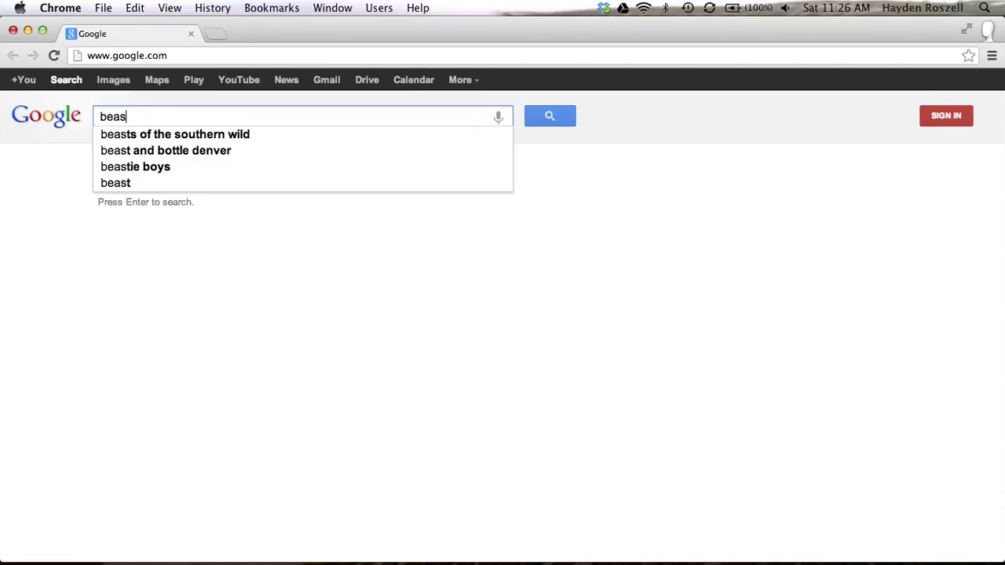
pyautogui.press('BackSpace')
pyautogui.press('BackSpace')
pyautogui.press('BackSpace')
pyautogui.press('BackSpace')
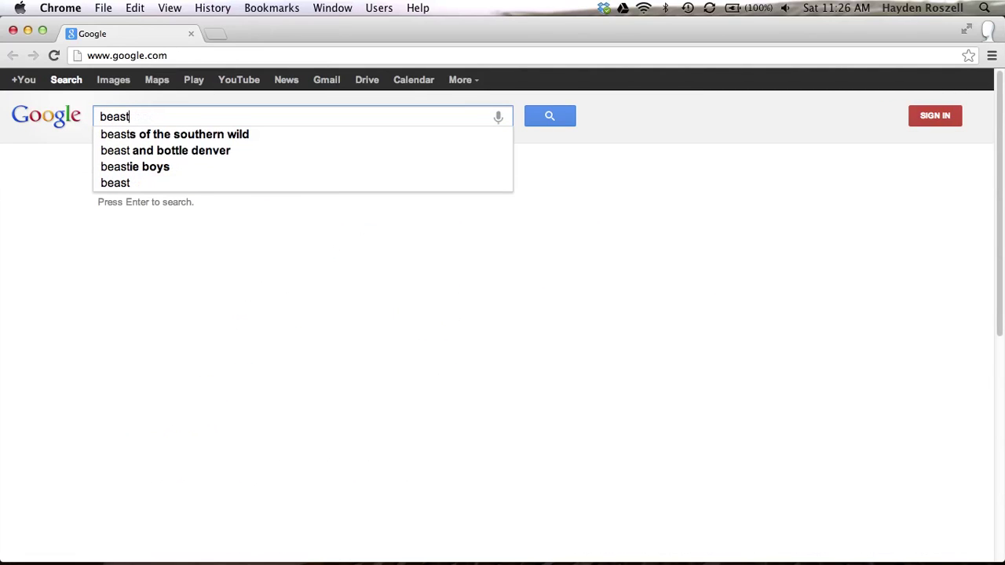
pyautogui.write('node')
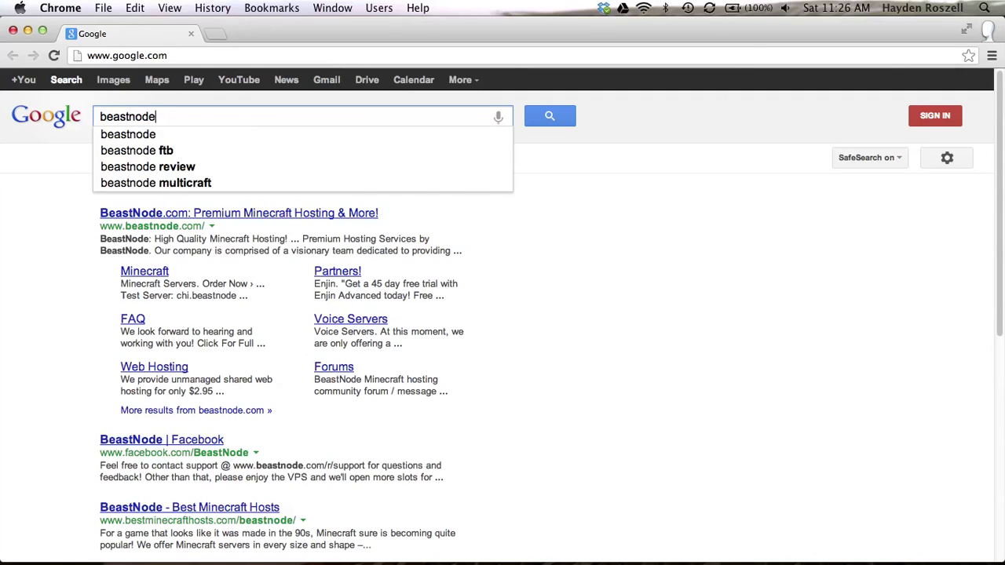
pyautogui.press('Return')
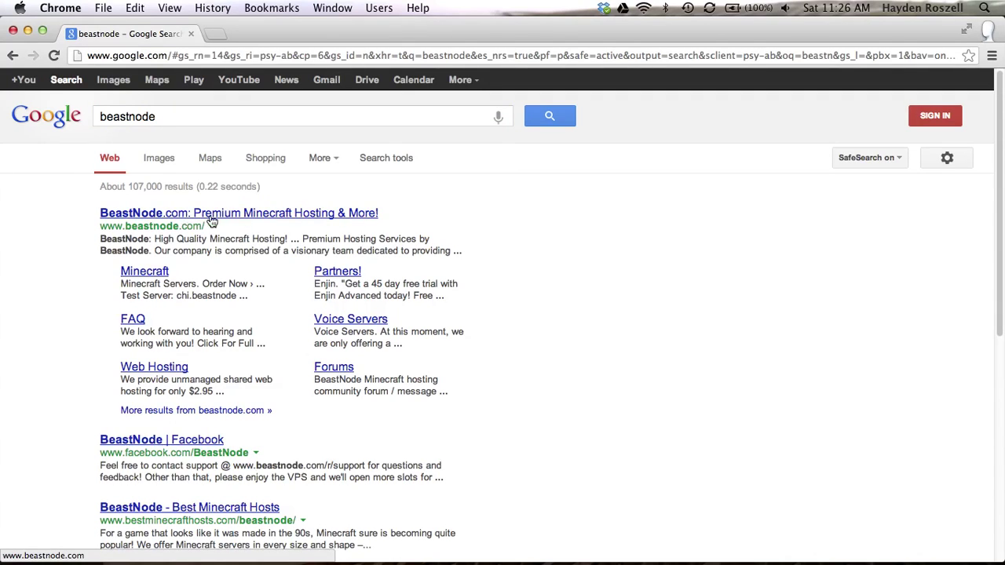
# Step: Open BeastNode.com from the top result and browse its Minecraft plans, Chicken $4.95 to Ghast $59.95
pyautogui.click(328, 224)
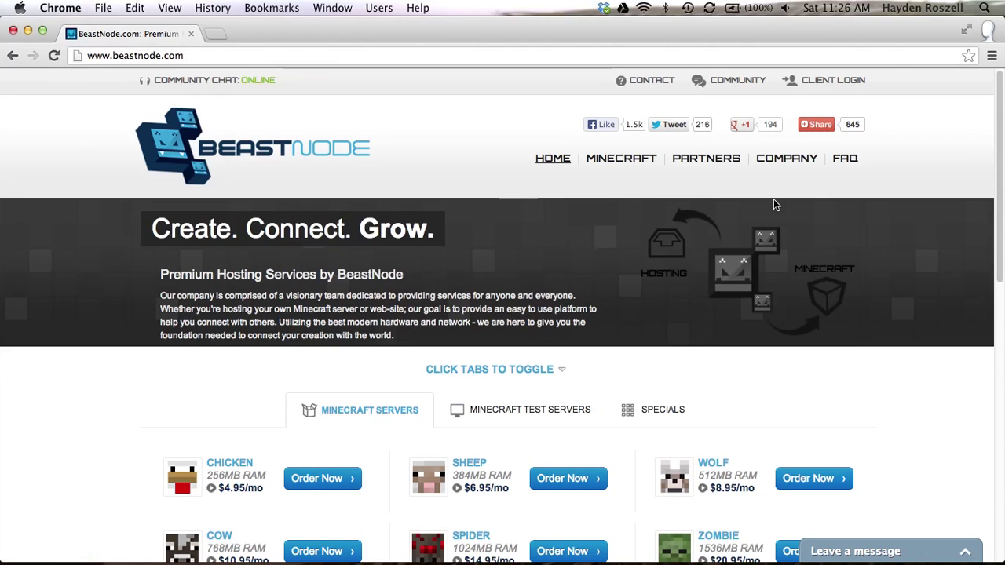
pyautogui.click(216, 56)
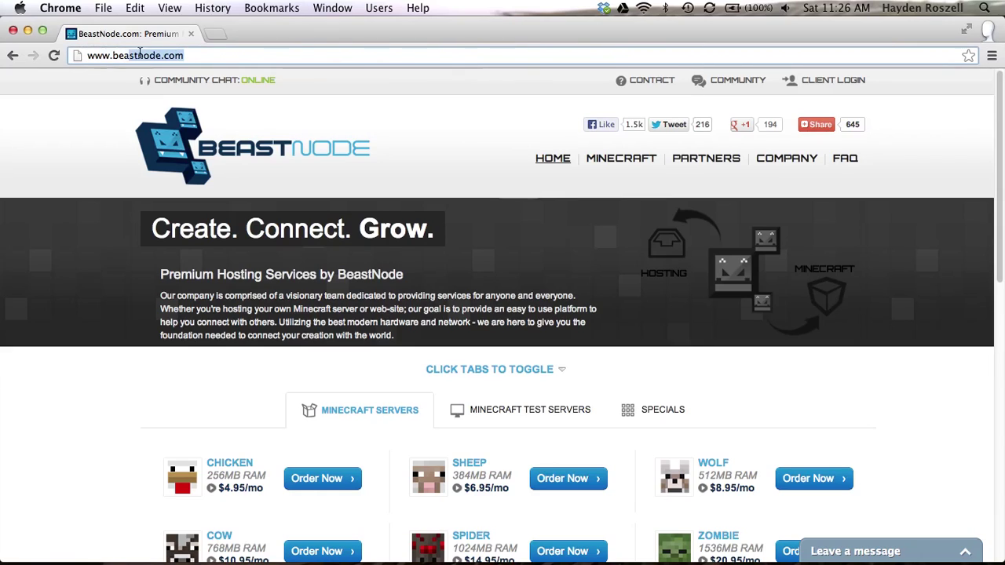
pyautogui.click(439, 120)
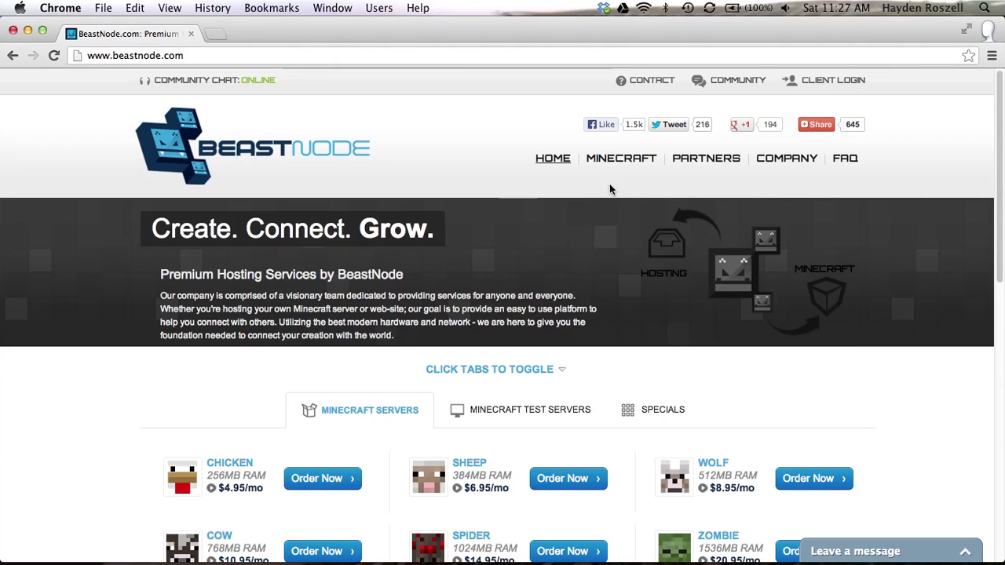
pyautogui.scroll(-1, 573, 242)
pyautogui.scroll(-5, 570, 242)
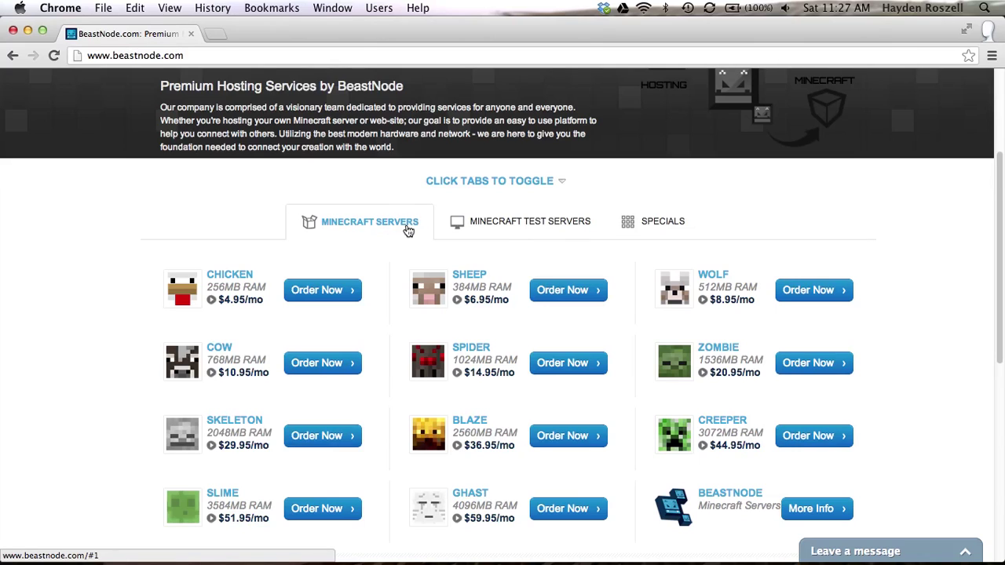
pyautogui.scroll(-1, 398, 276)
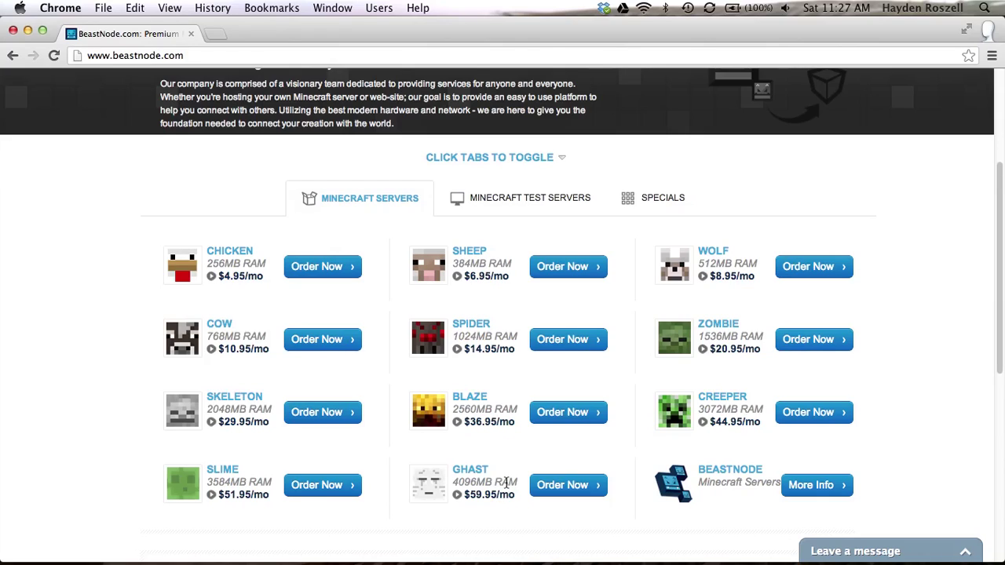
pyautogui.scroll(1, 508, 460)
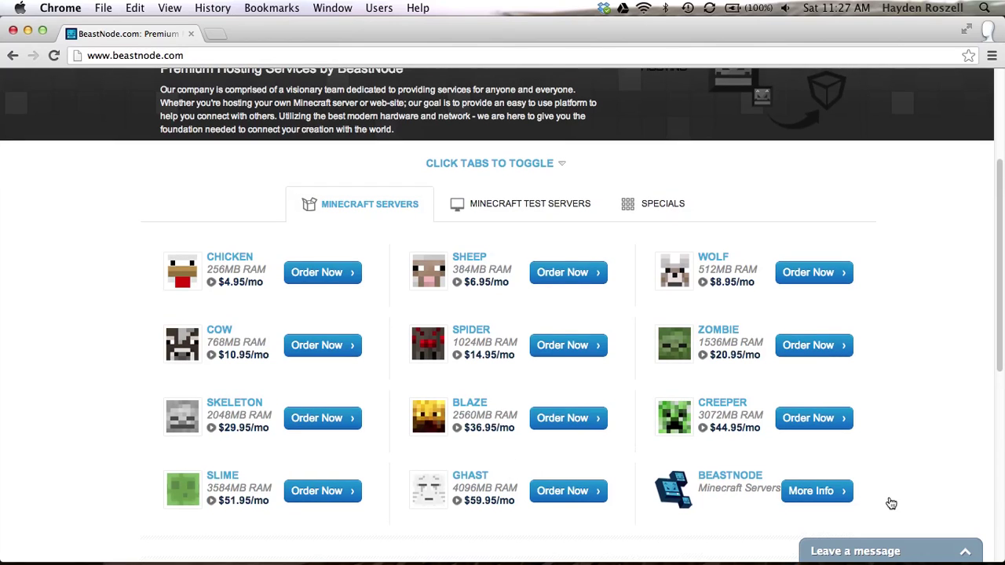
pyautogui.scroll(5, 689, 473)
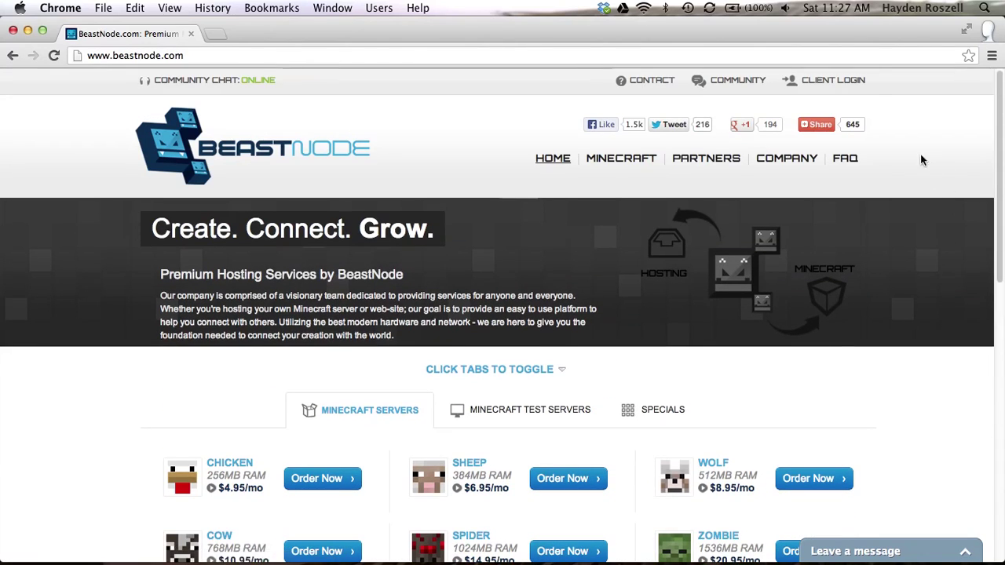
pyautogui.moveTo(847, 85)
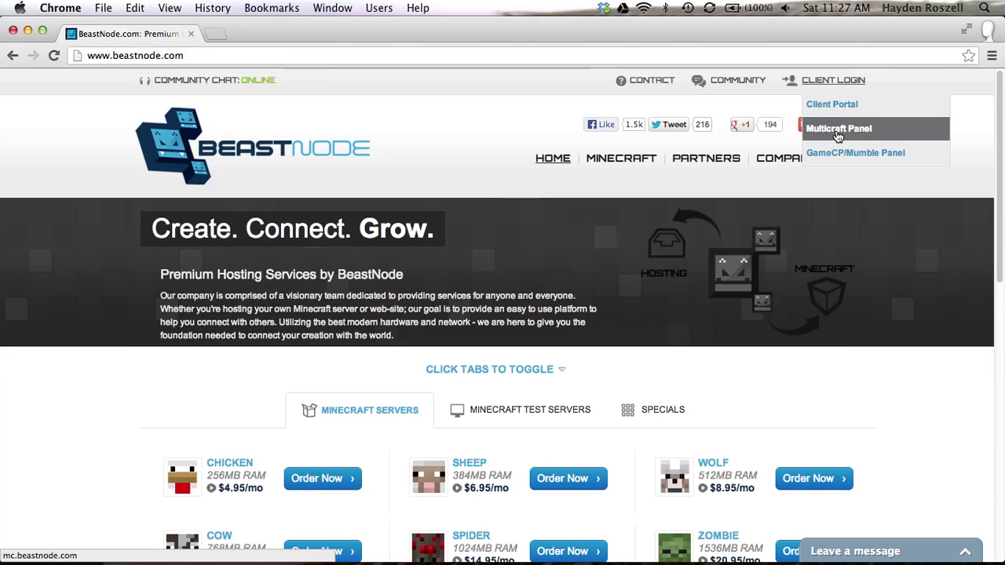
# Step: Open the Multicraft Panel login, allow saved credentials, then browse back to beastnode.com
pyautogui.click(839, 131)
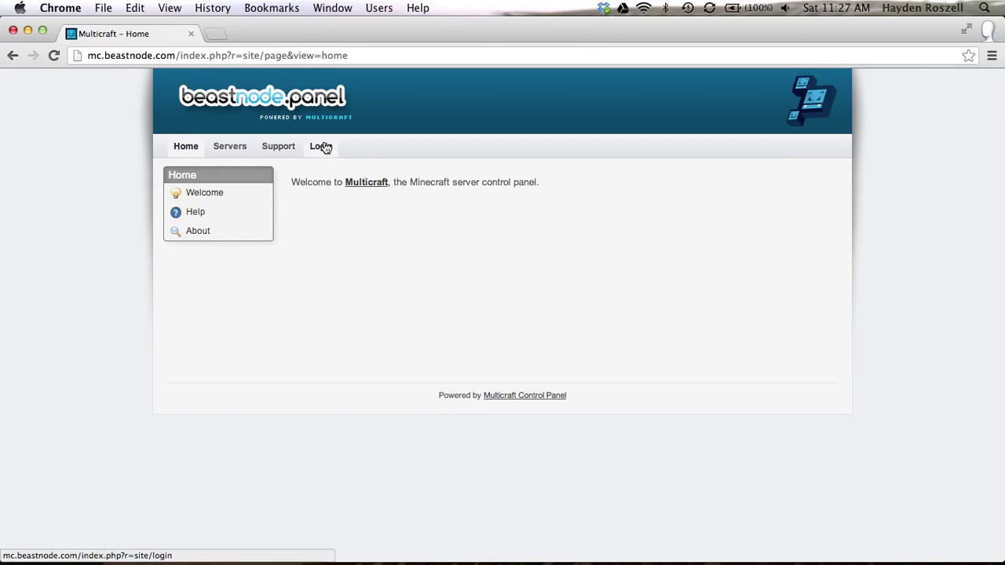
pyautogui.click(323, 148)
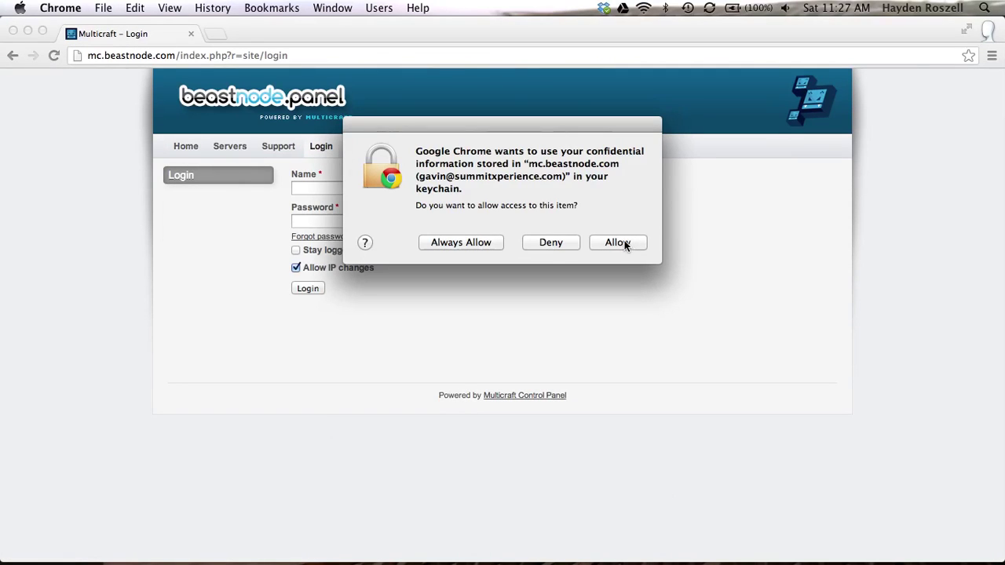
pyautogui.click(612, 243)
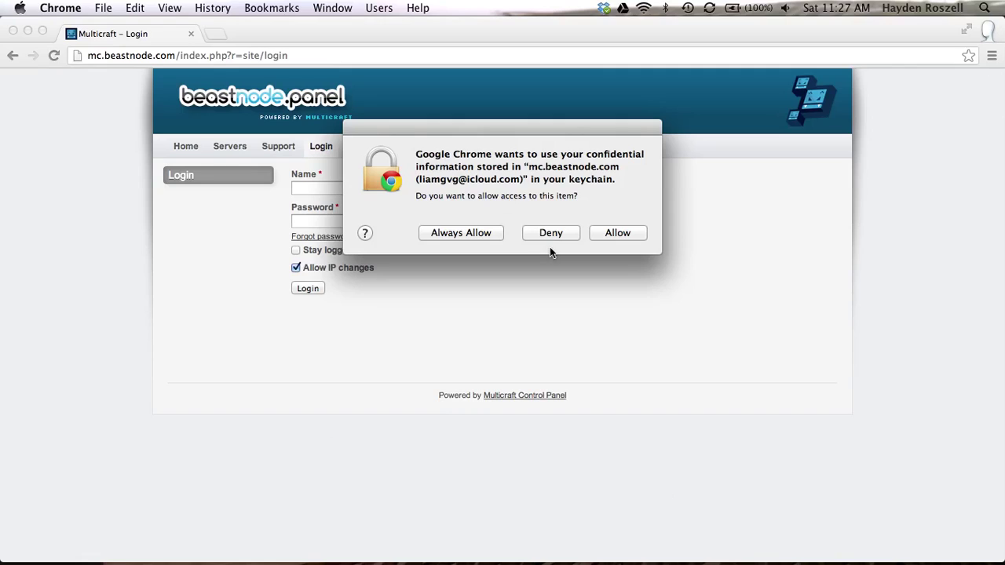
pyautogui.click(618, 229)
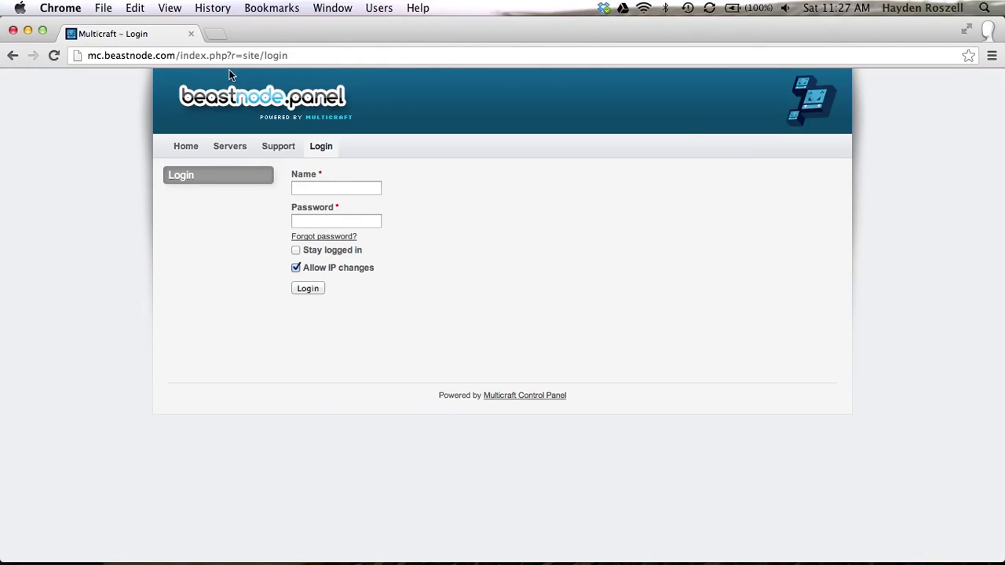
pyautogui.click(355, 185)
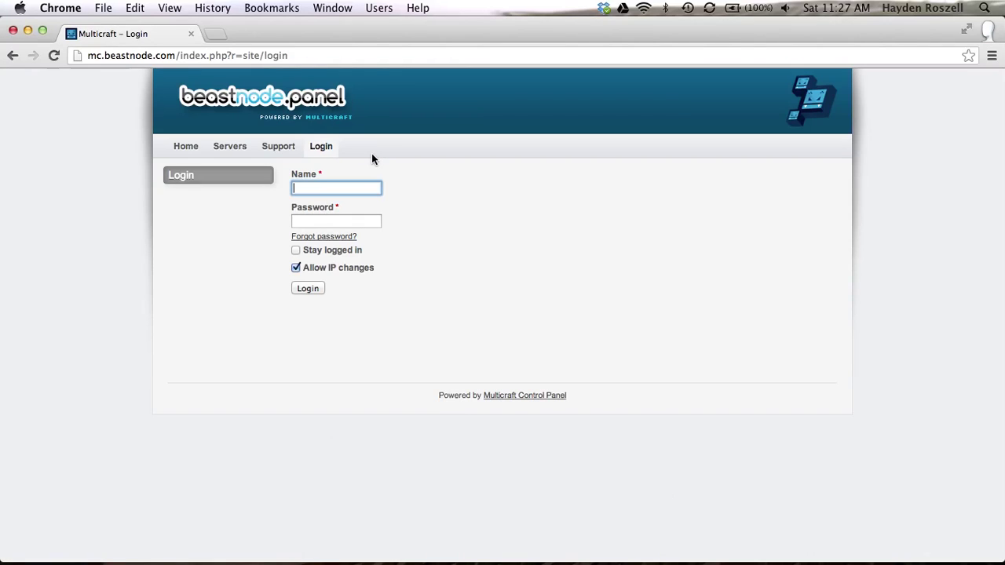
pyautogui.click(12, 55)
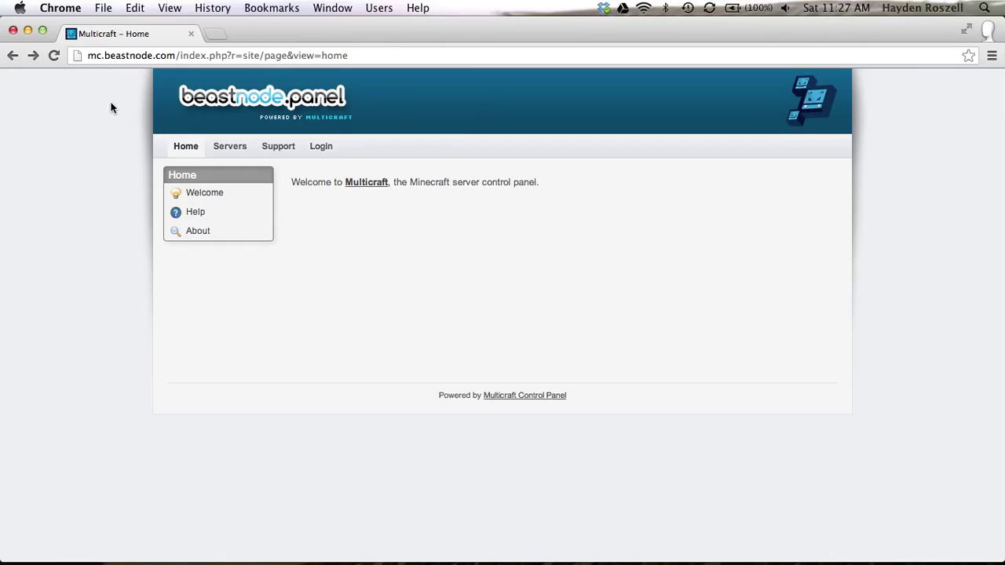
pyautogui.click(13, 55)
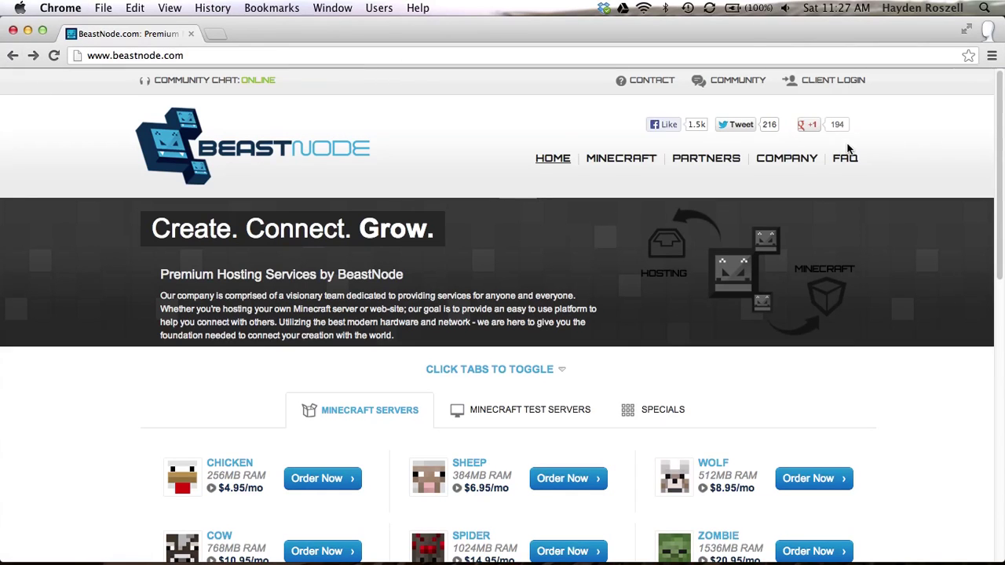
# Step: Scroll down the BeastNode homepage to the Minecraft Servers plan grid
pyautogui.scroll(-3, 746, 213)
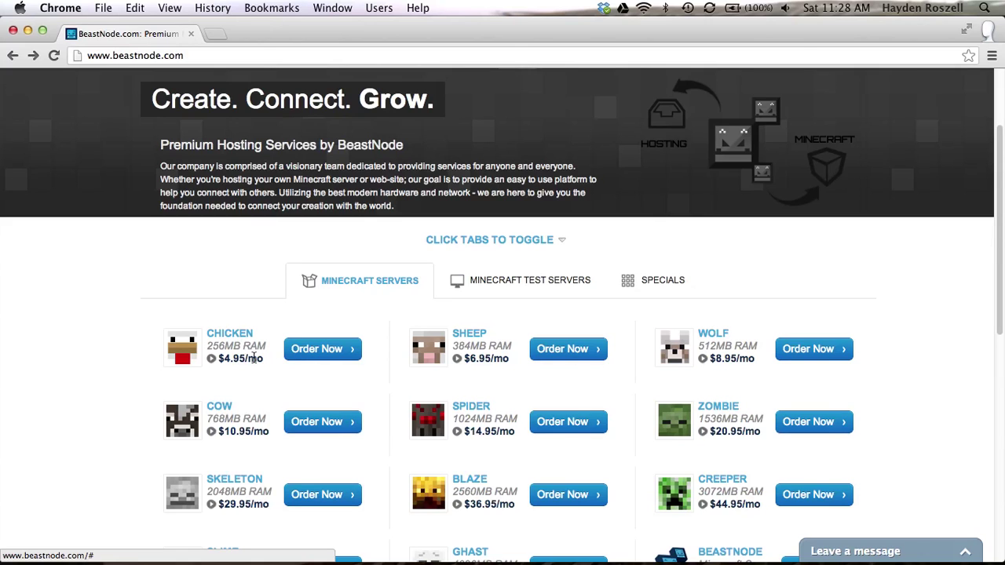
pyautogui.scroll(-5, 277, 378)
pyautogui.scroll(5, 277, 377)
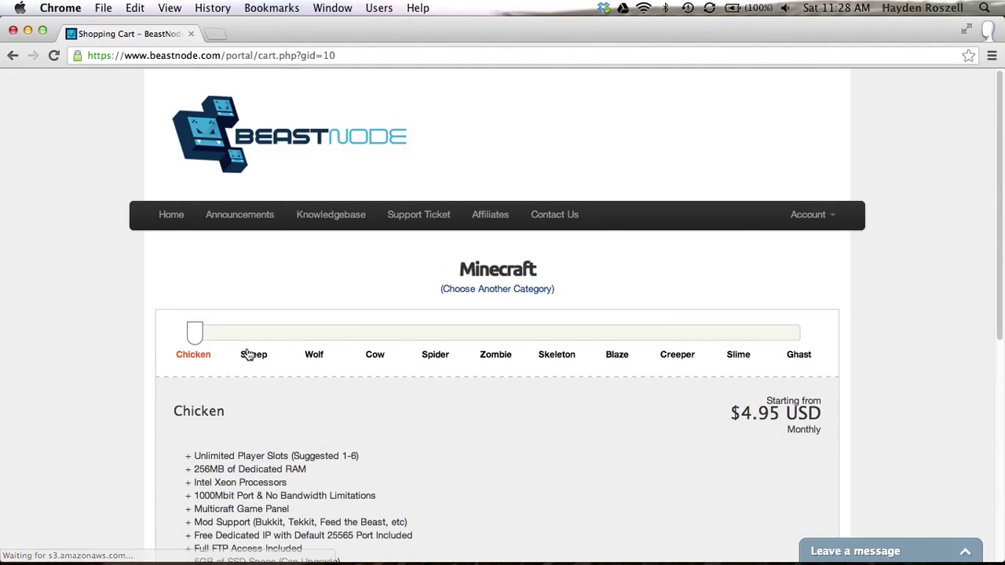
# Step: Pick the Sheep plan at $6.95 monthly and order it to reach the Configure page
pyautogui.moveTo(191, 330); pyautogui.dragTo(258, 339)
pyautogui.scroll(-5, 395, 364)
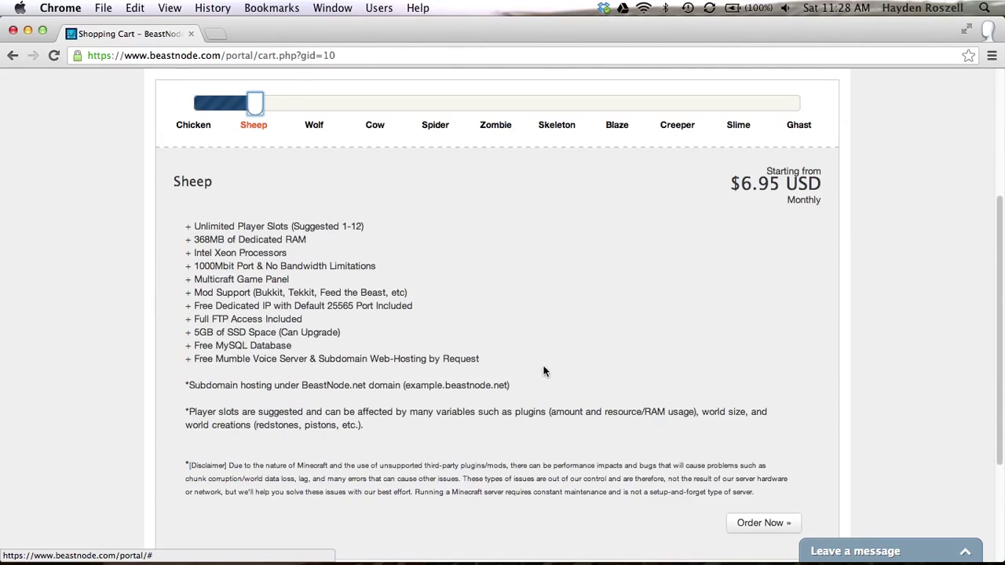
pyautogui.click(752, 354)
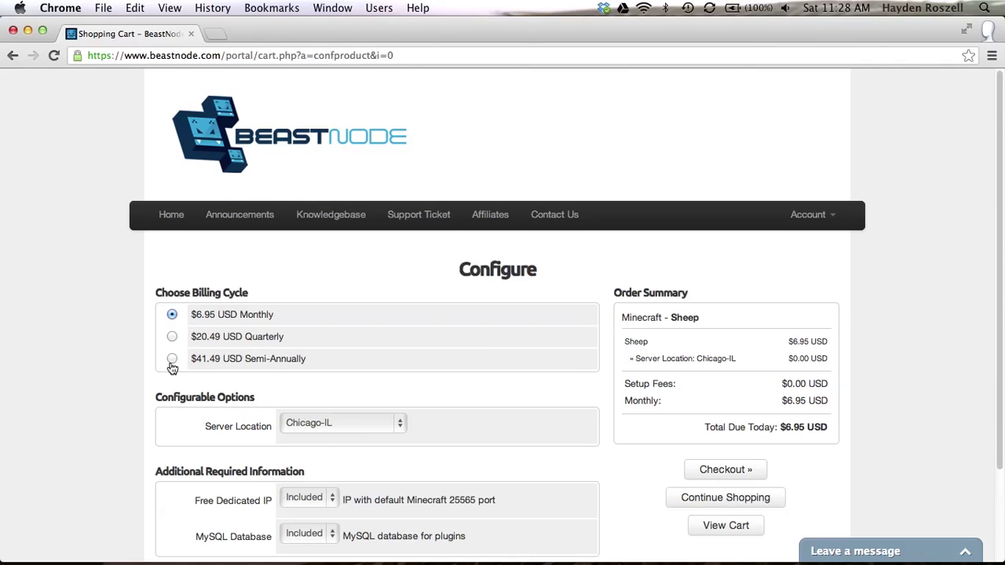
pyautogui.scroll(-1, 385, 361)
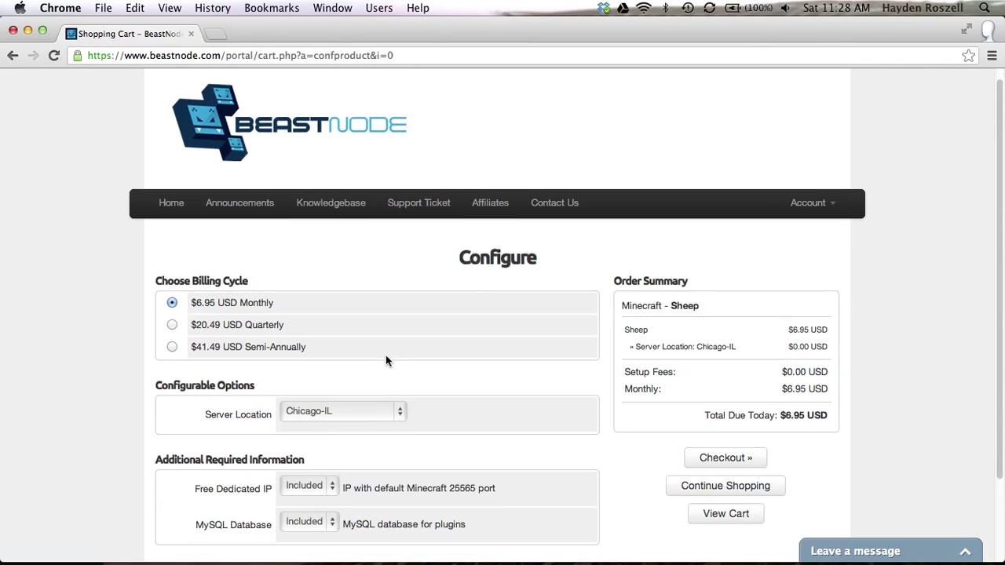
pyautogui.scroll(-2, 372, 402)
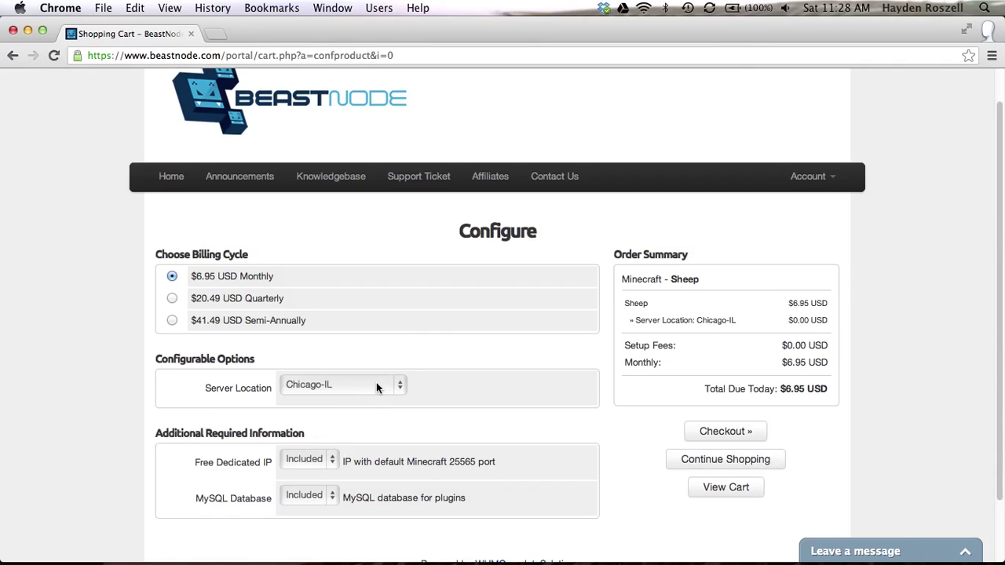
pyautogui.click(376, 383)
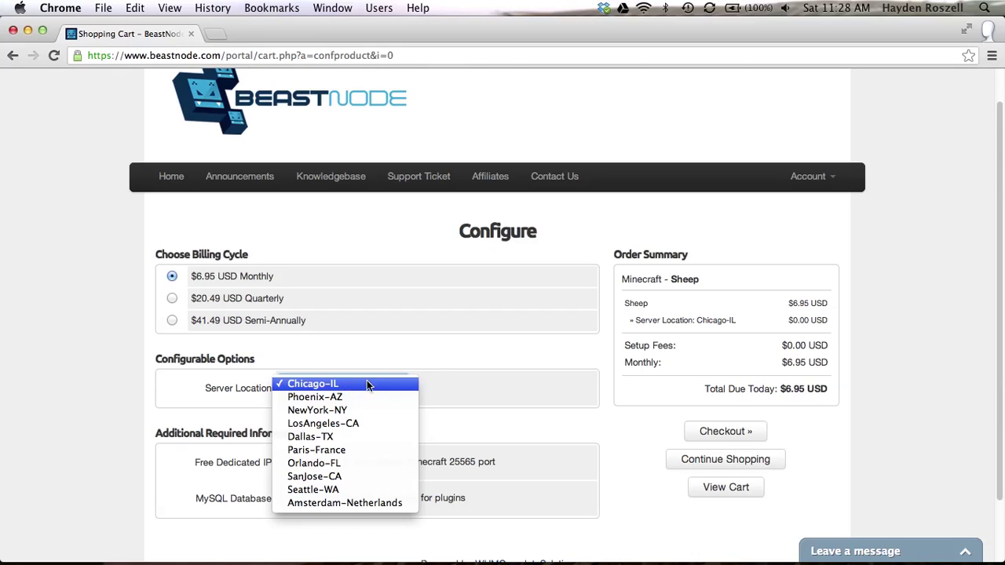
pyautogui.click(437, 371)
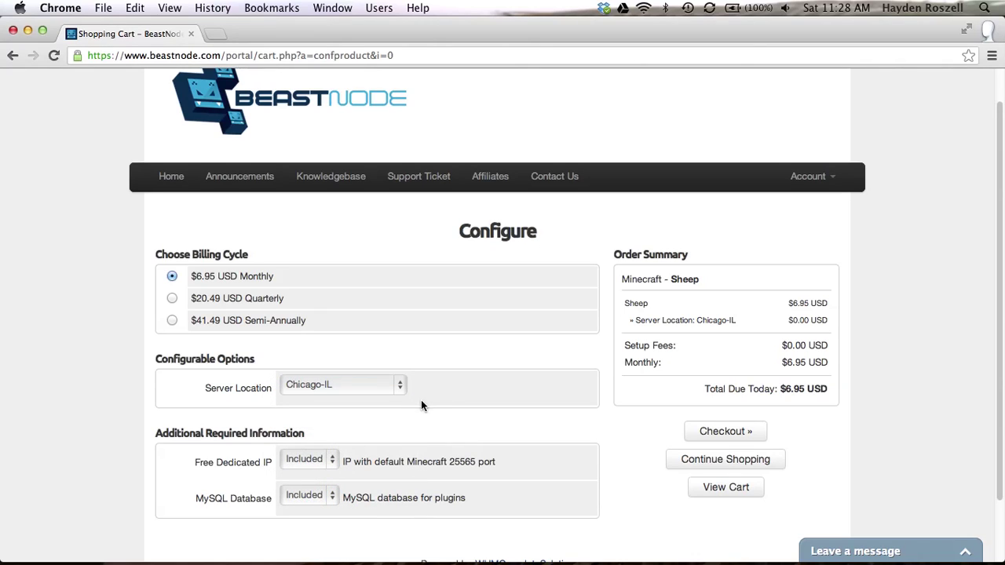
pyautogui.scroll(-2, 422, 403)
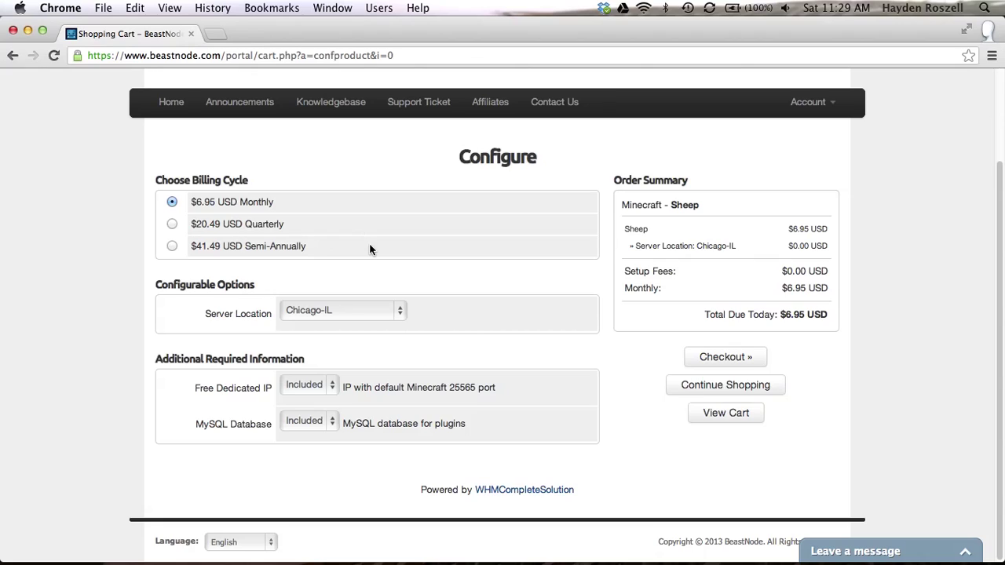
pyautogui.click(324, 384)
pyautogui.click(322, 384)
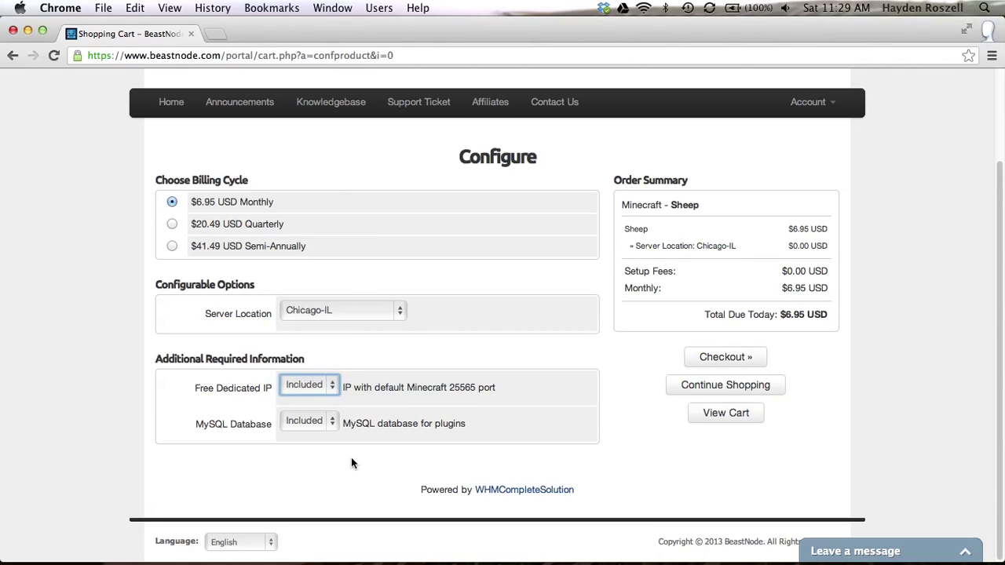
pyautogui.click(403, 416)
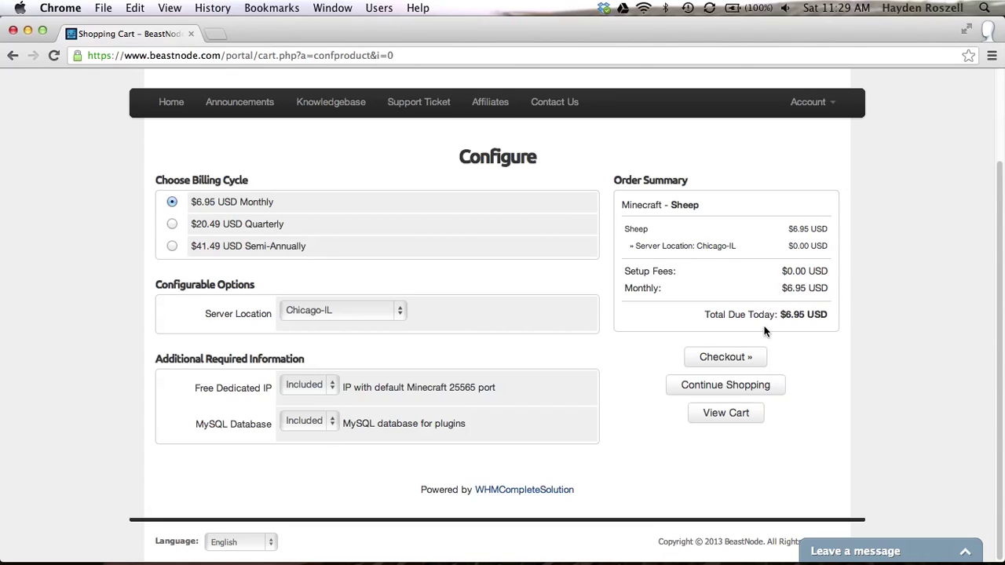
pyautogui.click(725, 356)
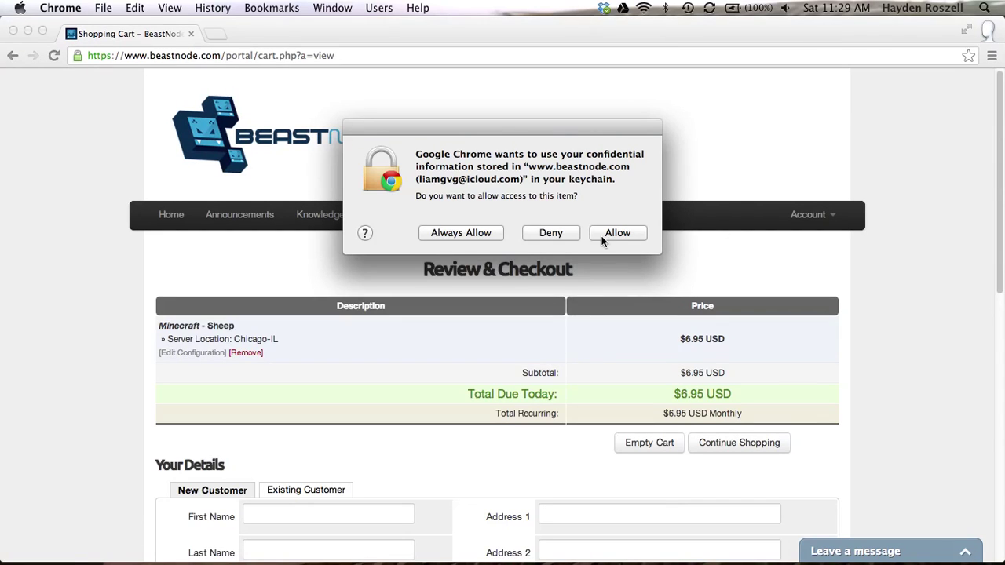
# Step: Allow Chrome keychain access and look over the Sheep order and blank customer form
pyautogui.click(626, 233)
pyautogui.scroll(-5, 525, 335)
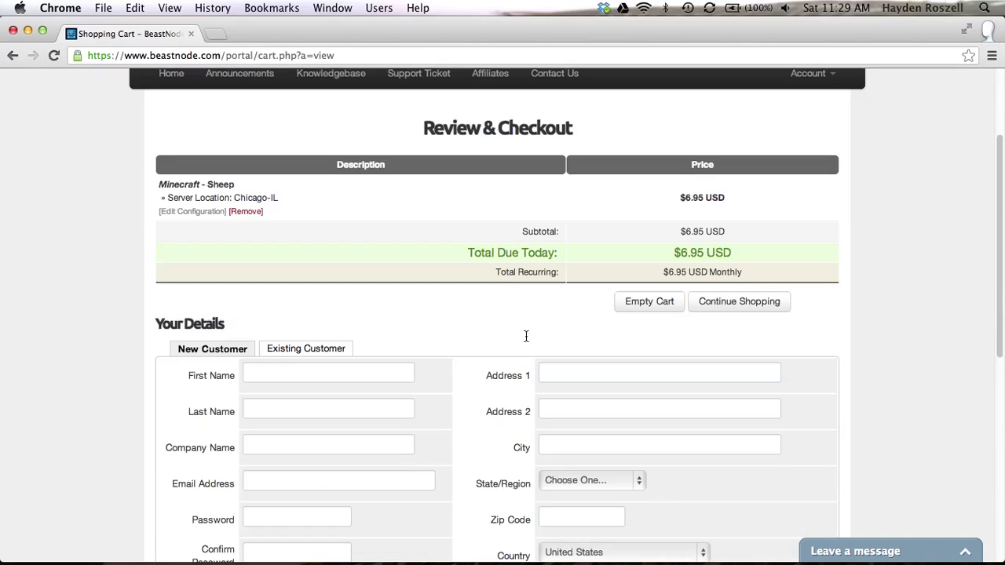
pyautogui.scroll(-7, 455, 301)
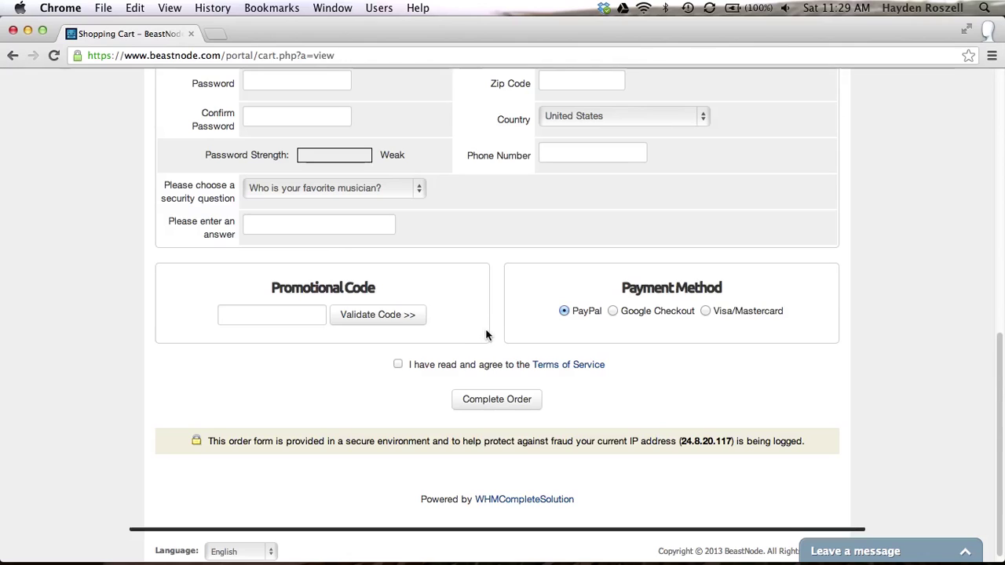
pyautogui.scroll(3, 550, 386)
pyautogui.scroll(10, 556, 389)
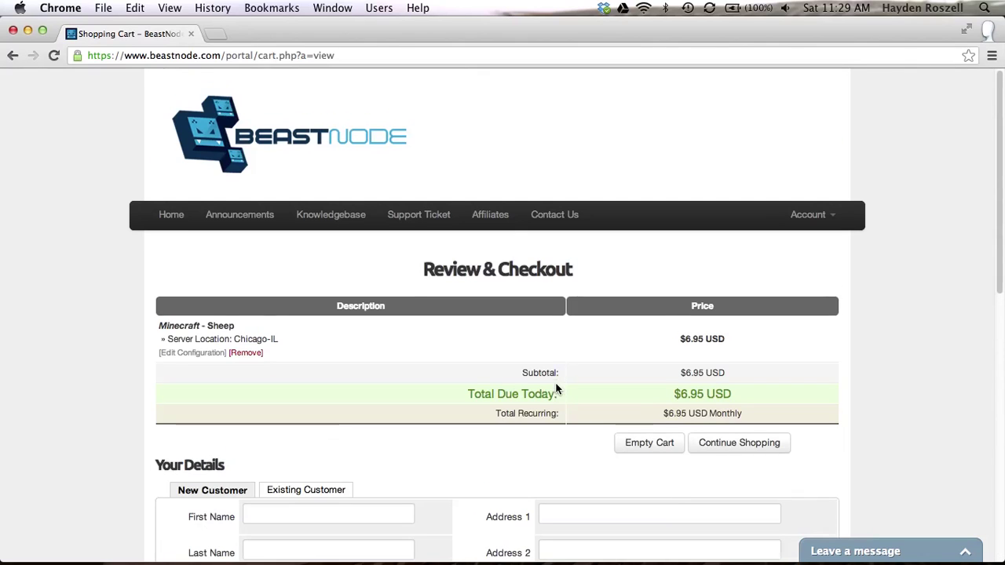
# Step: Visit the BeastNode portal home, then go back and reload the Minecraft plans page
pyautogui.click(171, 215)
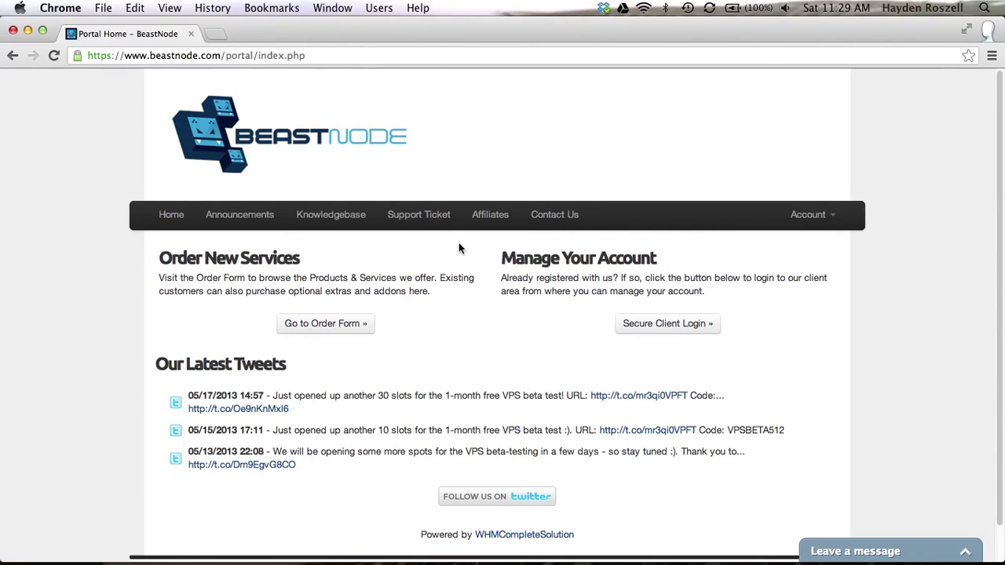
pyautogui.click(12, 55)
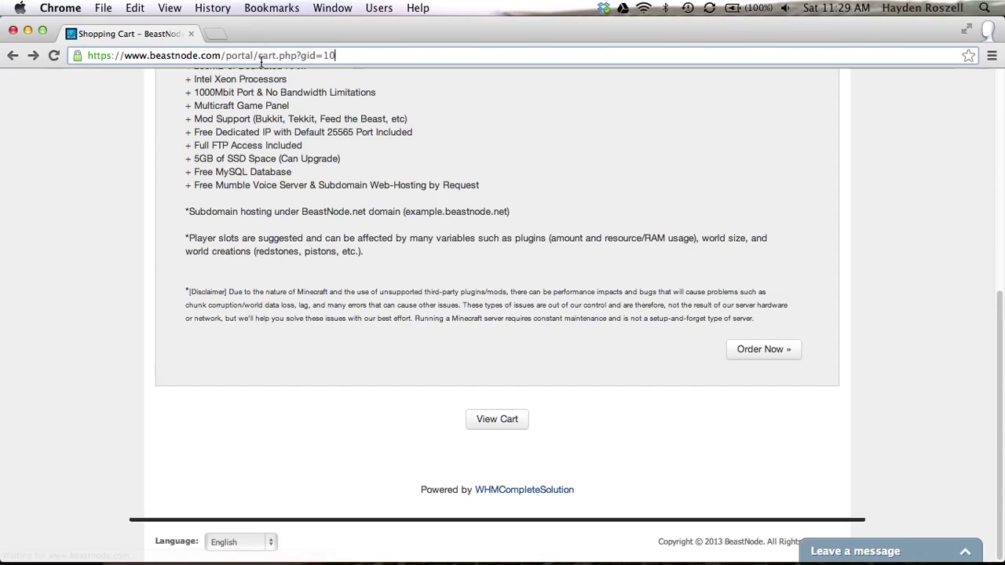
pyautogui.click(259, 56)
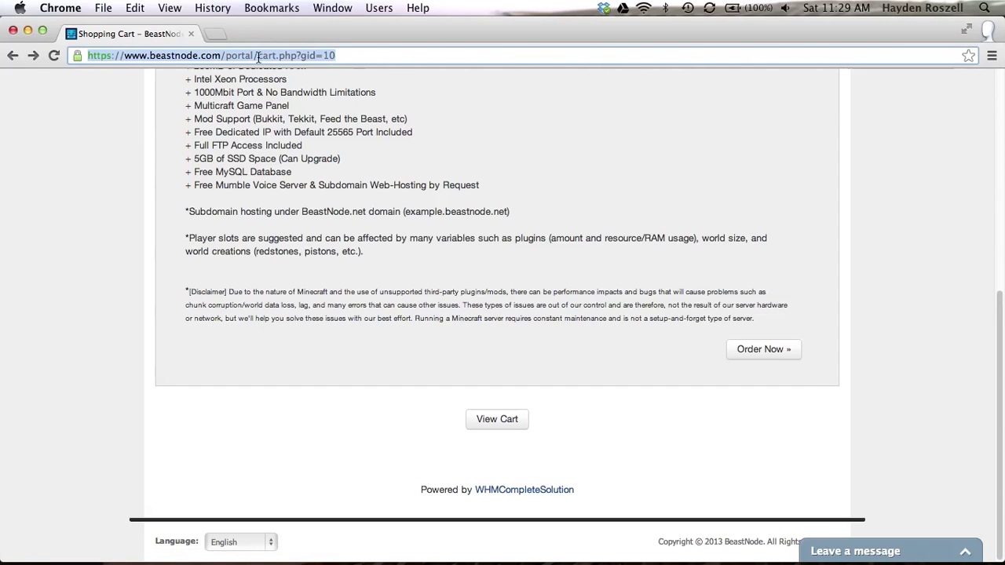
pyautogui.press('Return')
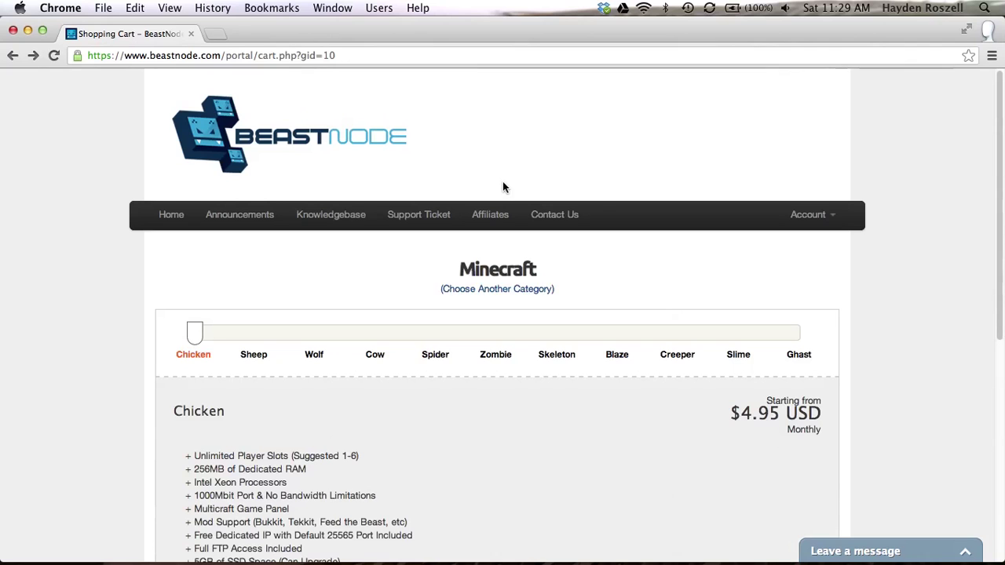
# Step: Return to beastnode.com and open Multicraft Panel from the Client Login menu
pyautogui.click(12, 55)
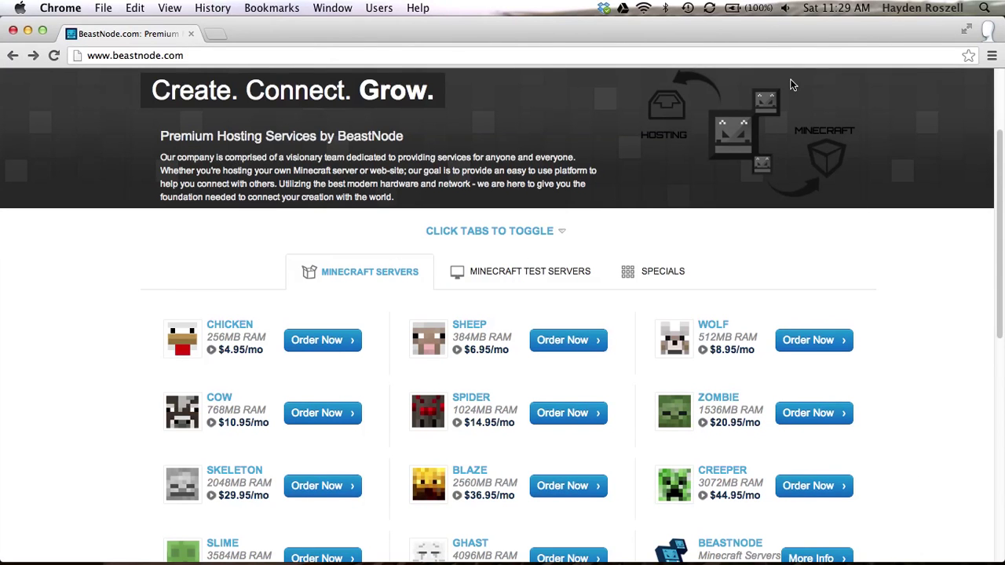
pyautogui.scroll(3, 793, 85)
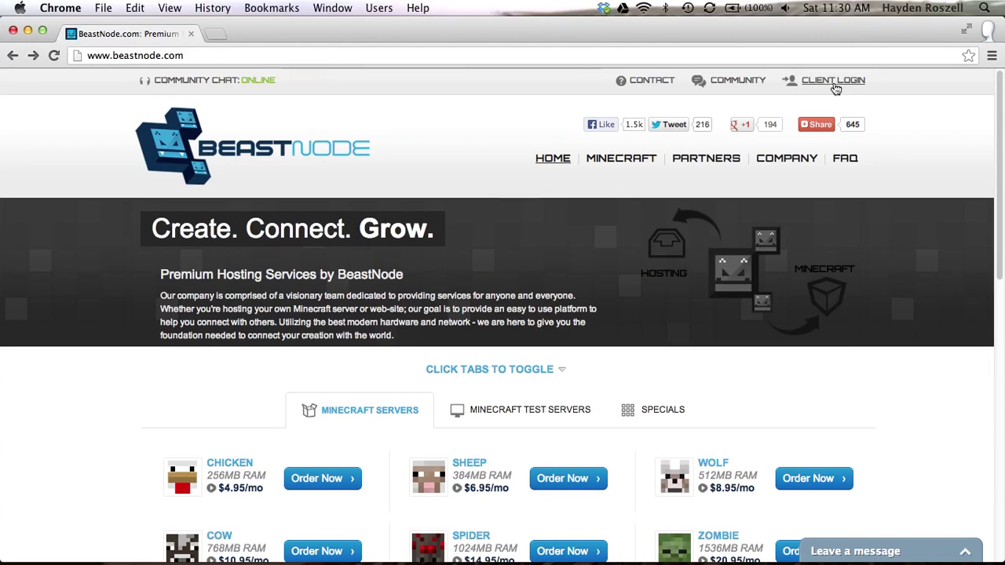
pyautogui.moveTo(836, 89)
pyautogui.click(832, 127)
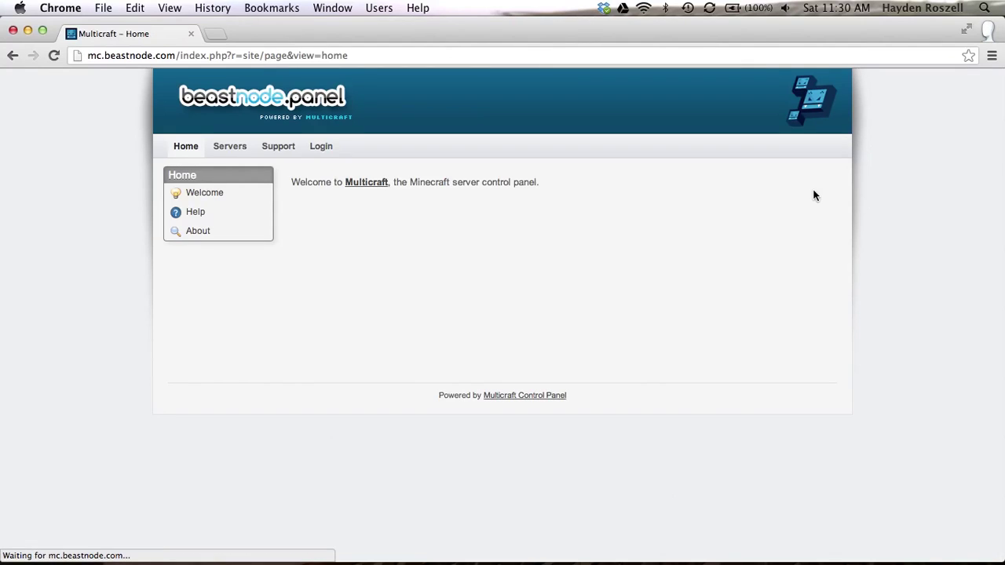
# Step: Log in to Multicraft with the saved credentials and Stay logged in ticked
pyautogui.click(319, 149)
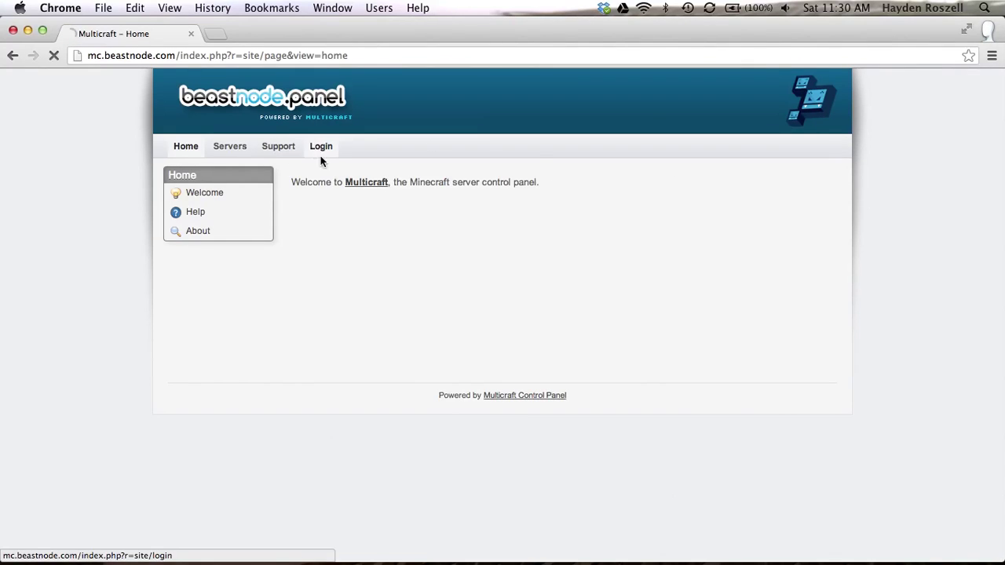
pyautogui.click(485, 243)
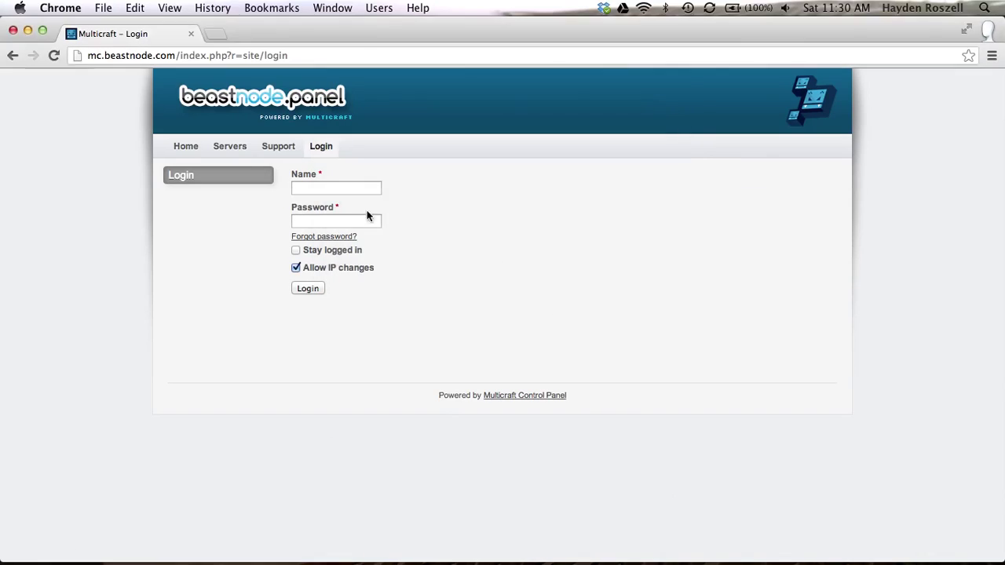
pyautogui.click(480, 233)
pyautogui.click(332, 184)
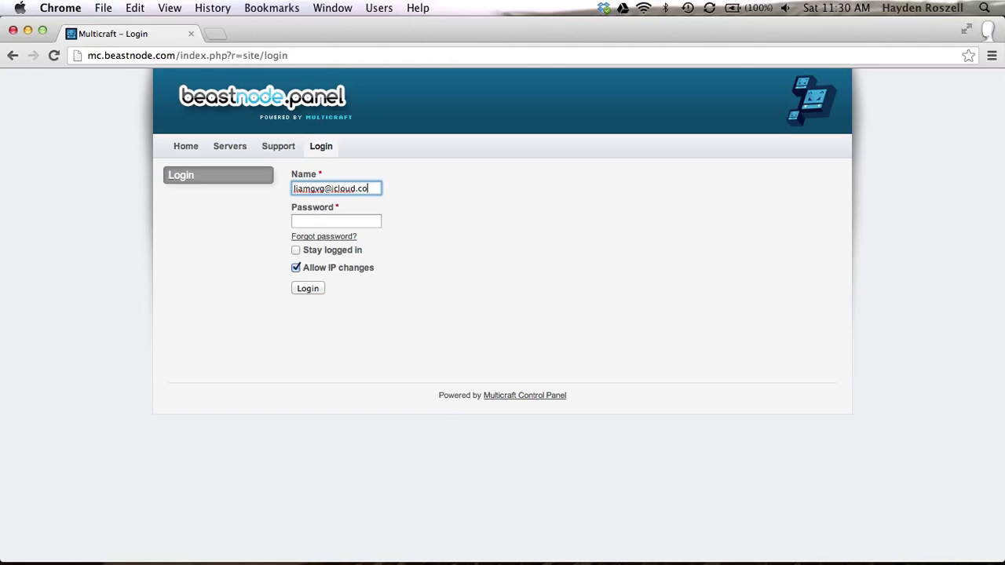
pyautogui.click(331, 219)
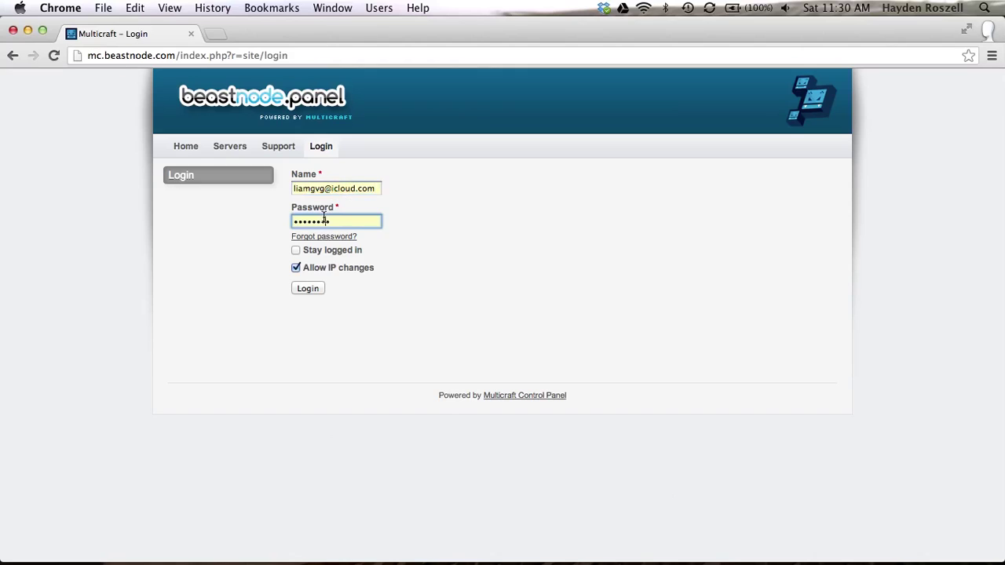
pyautogui.click(296, 250)
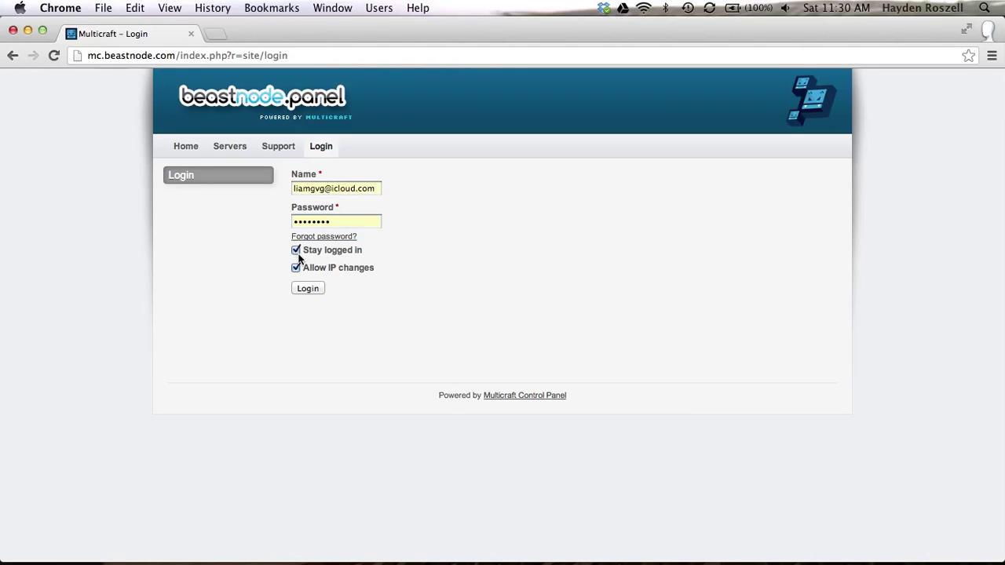
pyautogui.click(307, 288)
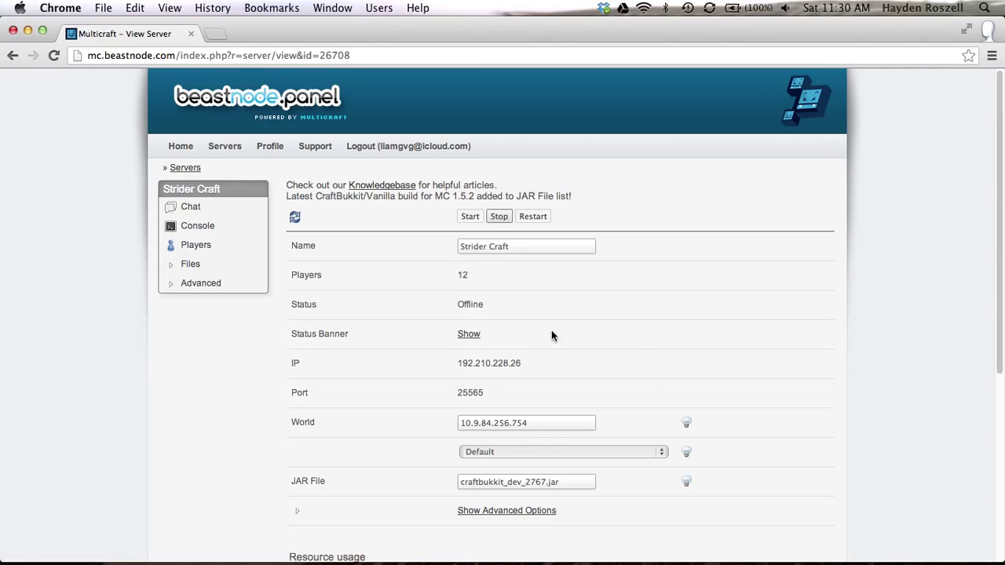
# Step: Review the Strider Craft server page, then expand and collapse the Files sidebar menu
pyautogui.scroll(-2, 577, 394)
pyautogui.scroll(-4, 577, 393)
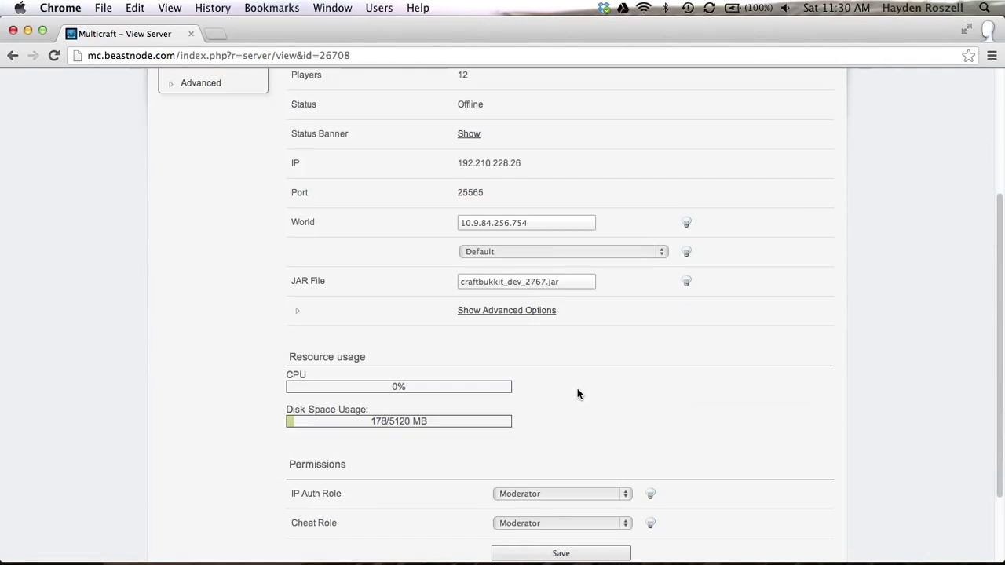
pyautogui.scroll(6, 577, 393)
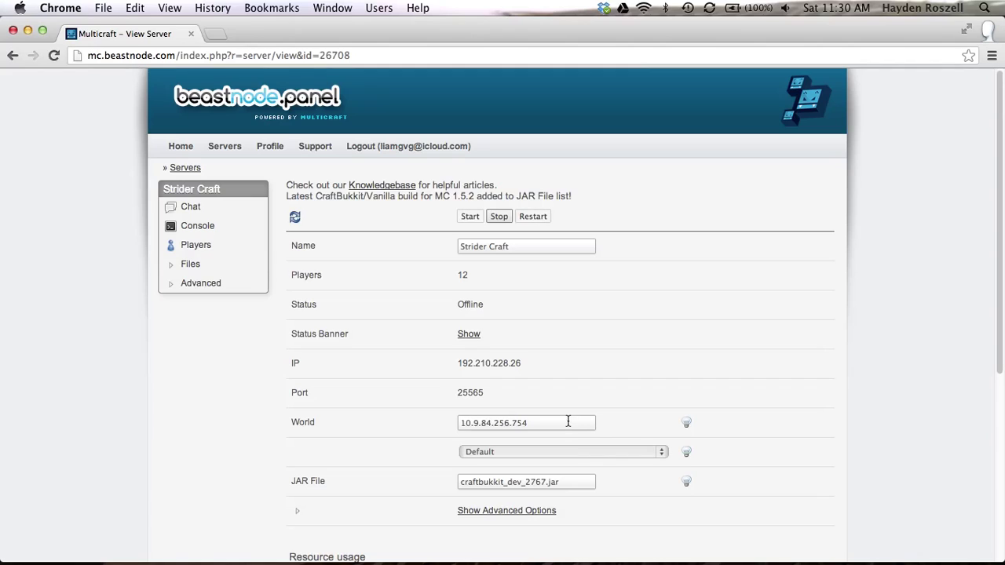
pyautogui.scroll(-2, 567, 422)
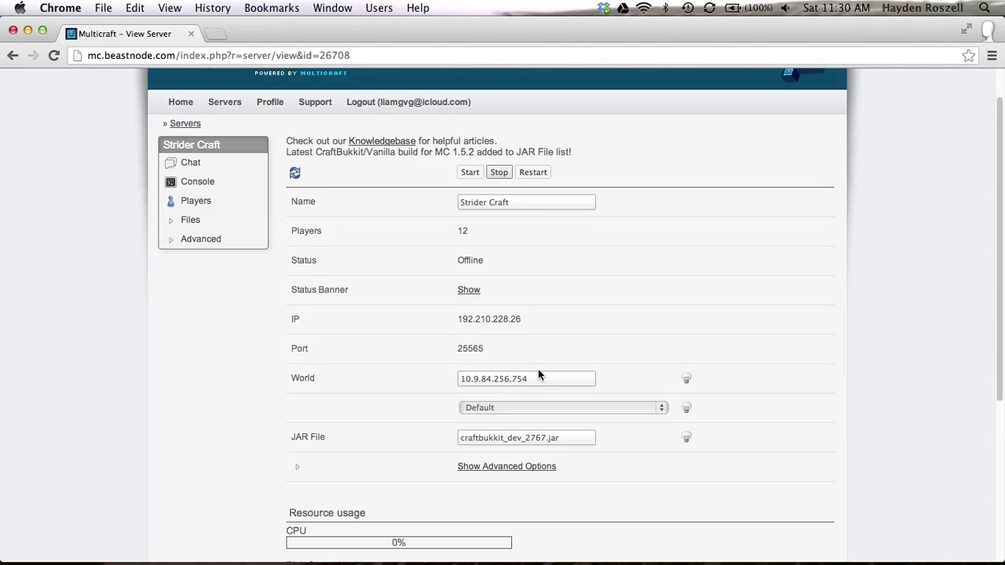
pyautogui.scroll(-5, 560, 385)
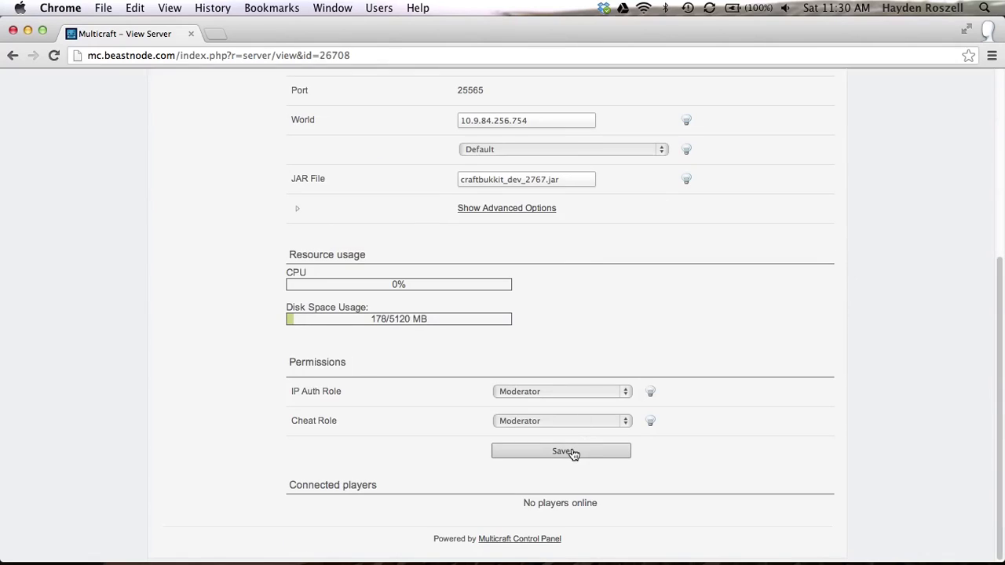
pyautogui.scroll(6, 557, 301)
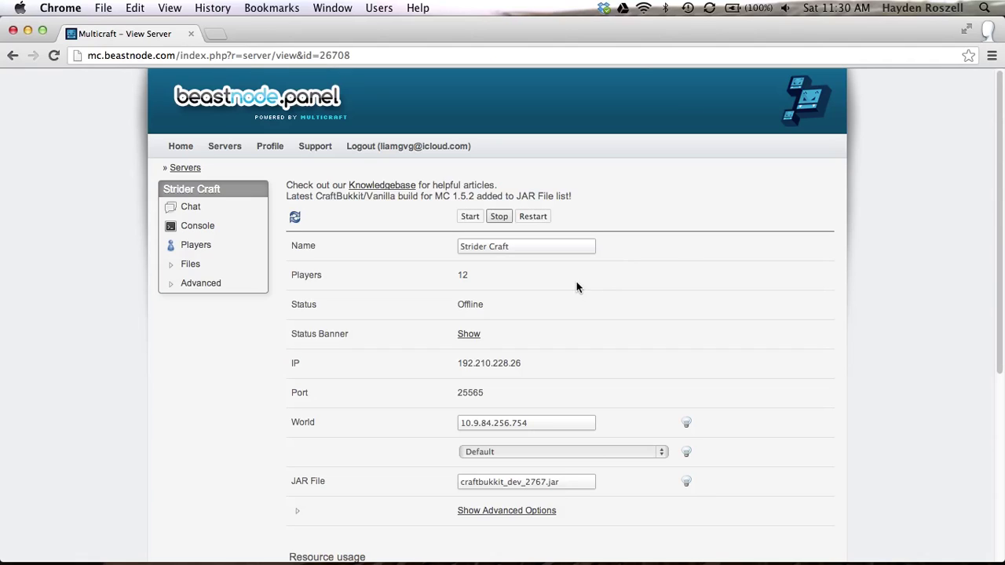
pyautogui.click(198, 266)
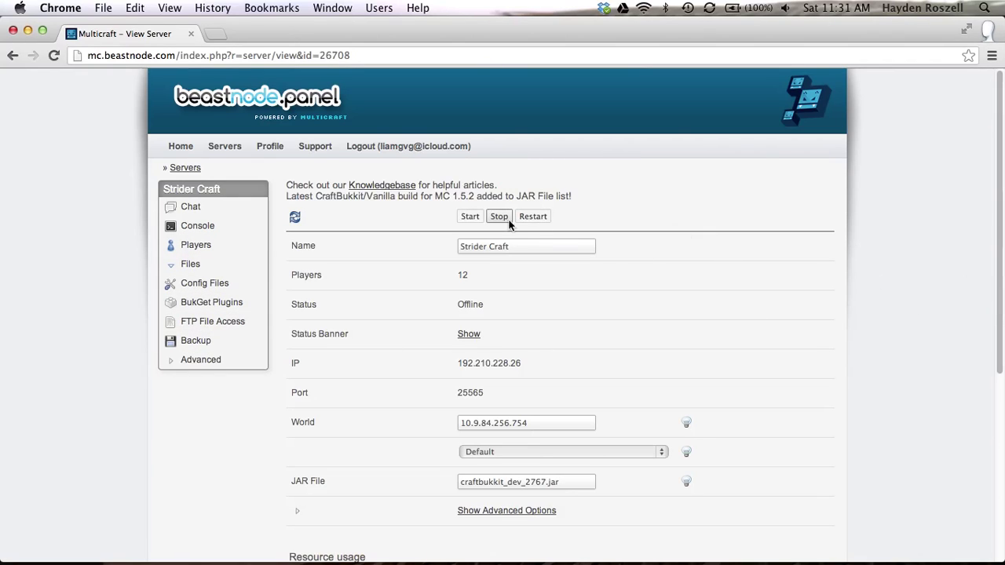
pyautogui.click(180, 269)
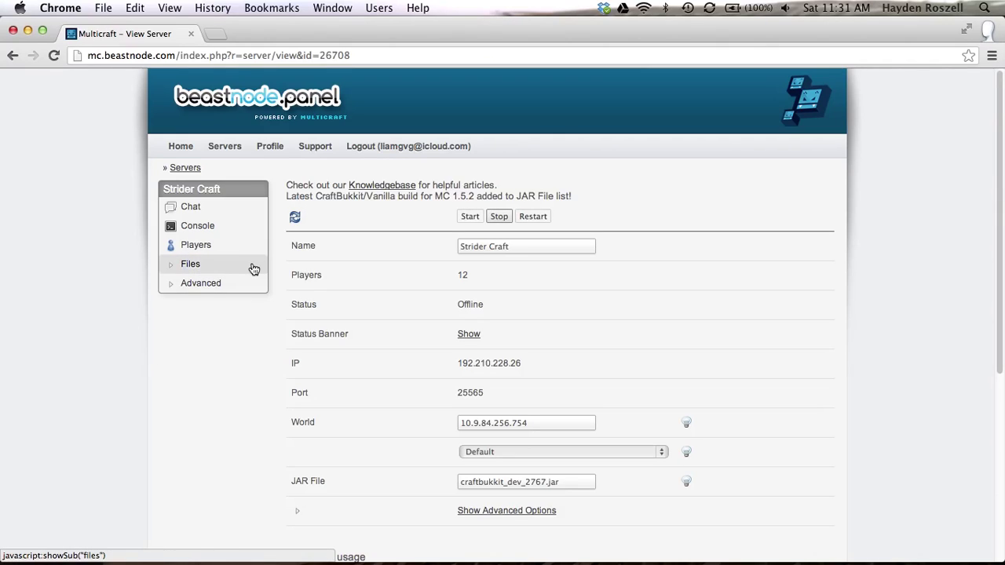
# Step: Scroll through the Strider Craft chat log, then return to the server overview
pyautogui.click(222, 211)
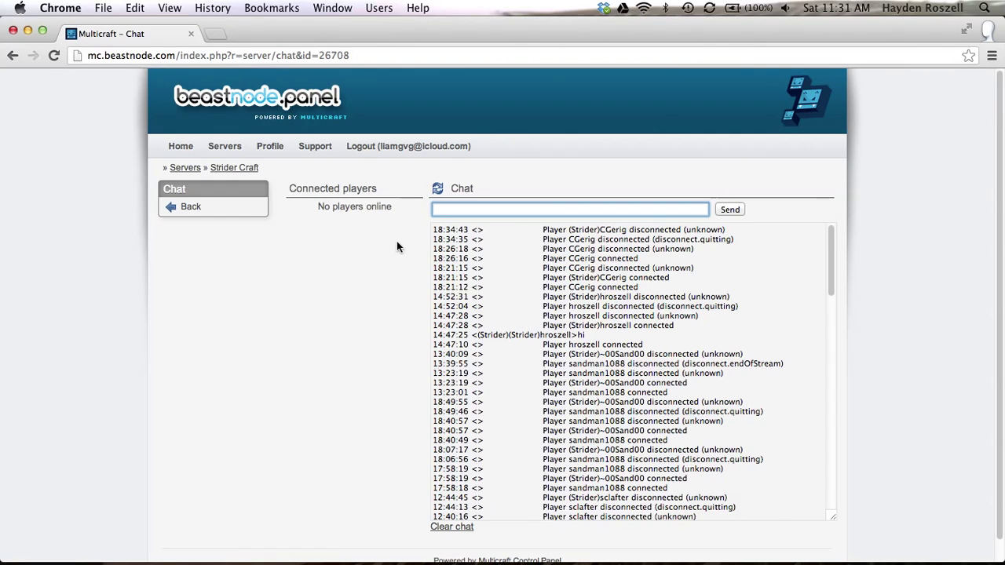
pyautogui.scroll(-5, 723, 325)
pyautogui.scroll(-5, 723, 319)
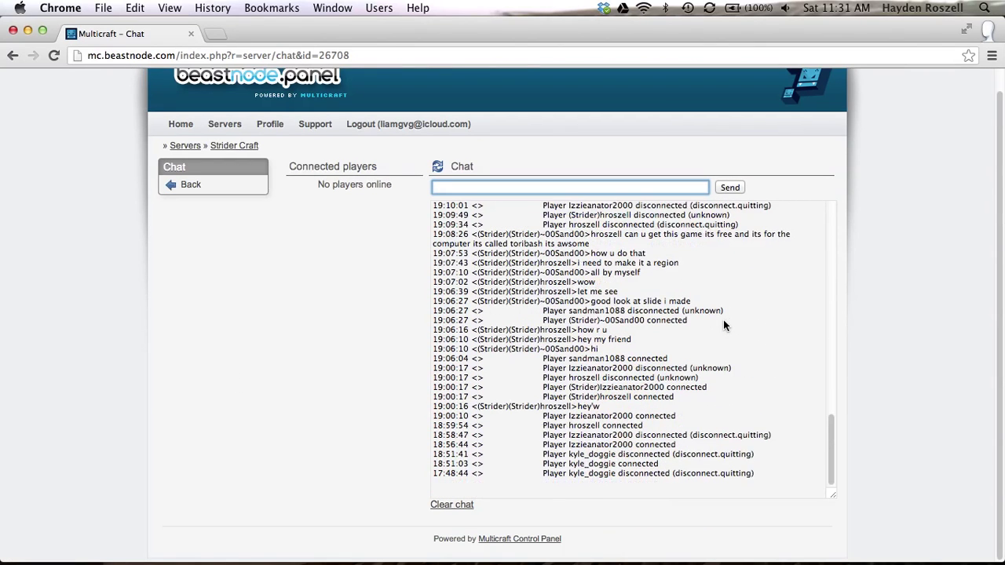
pyautogui.scroll(15, 723, 322)
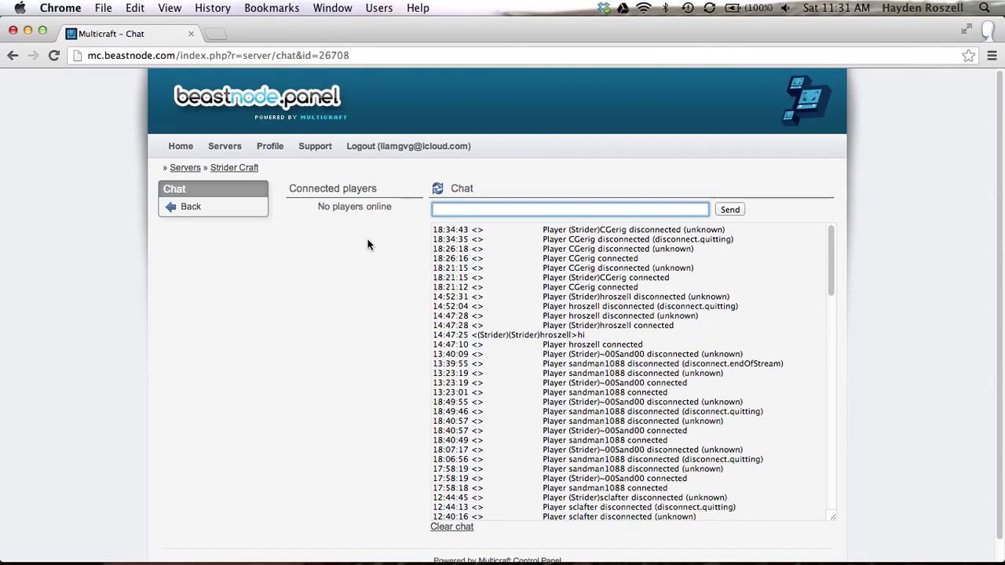
pyautogui.scroll(-15, 552, 352)
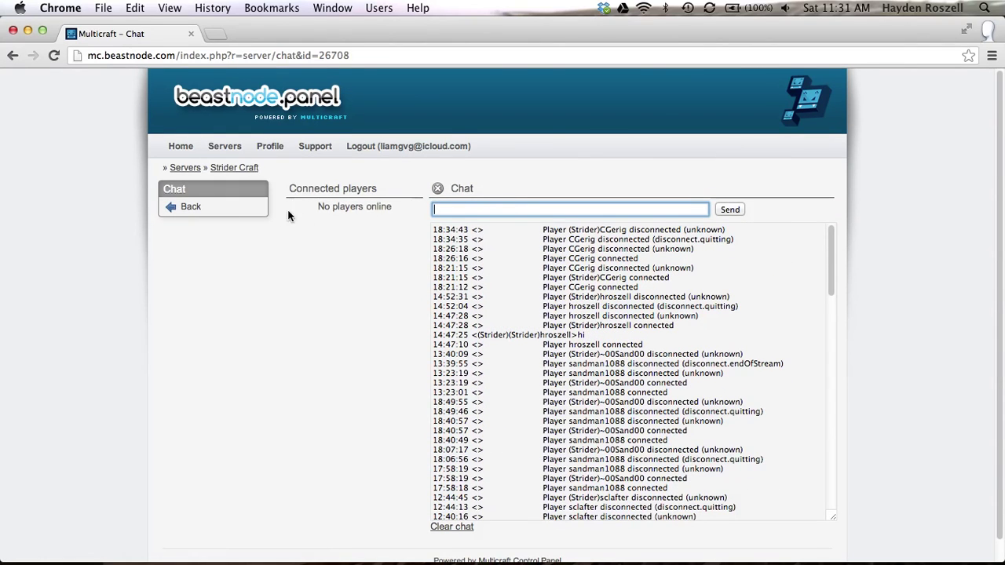
pyautogui.click(228, 210)
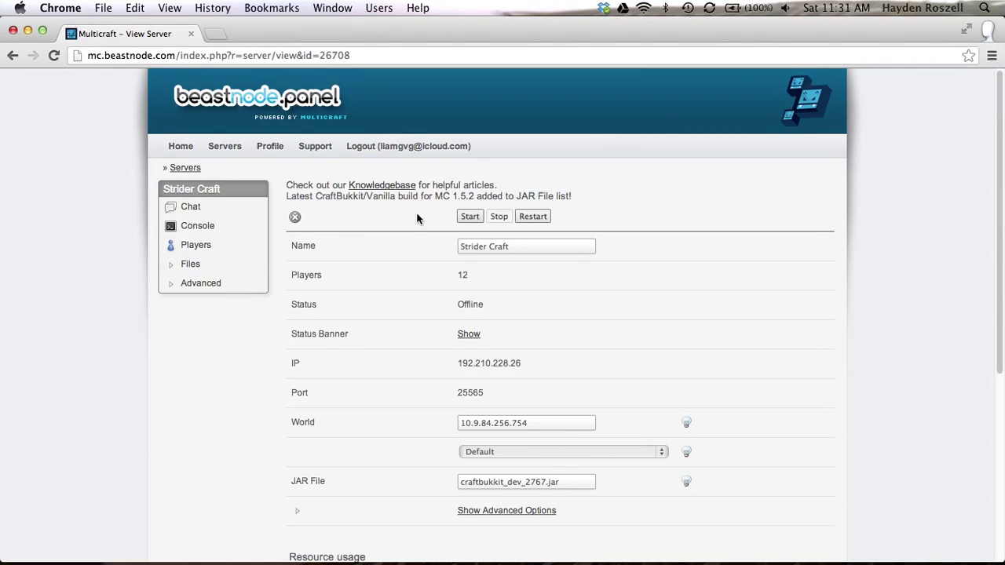
# Step: Check the console log, then browse the 308-entry player list and return to the overview
pyautogui.click(218, 227)
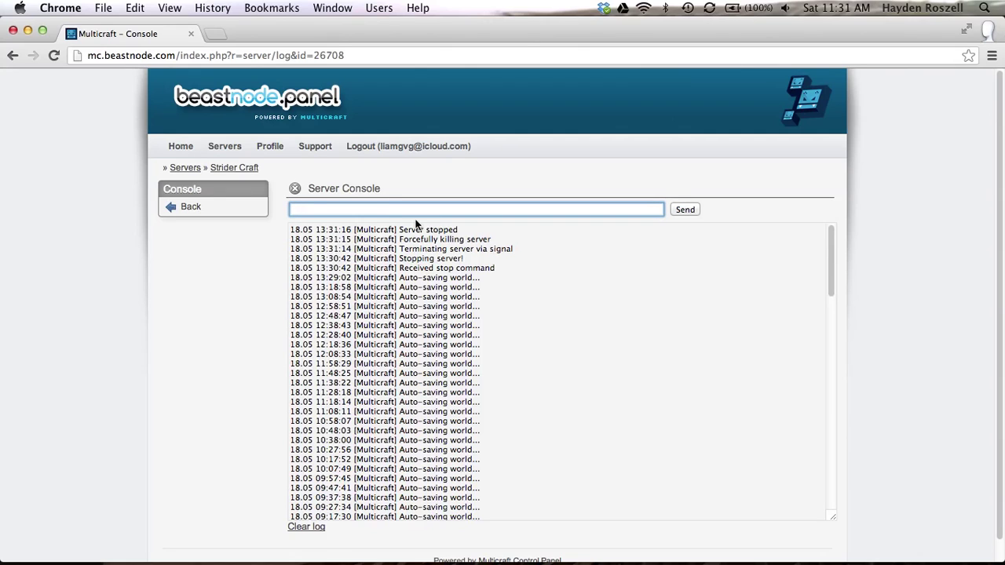
pyautogui.click(188, 206)
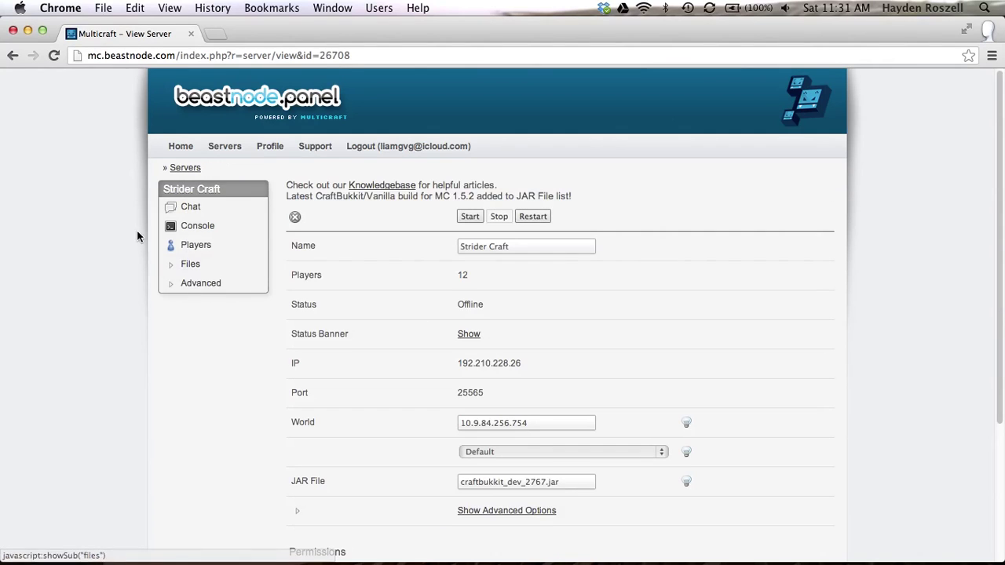
pyautogui.click(196, 247)
pyautogui.scroll(-2, 696, 331)
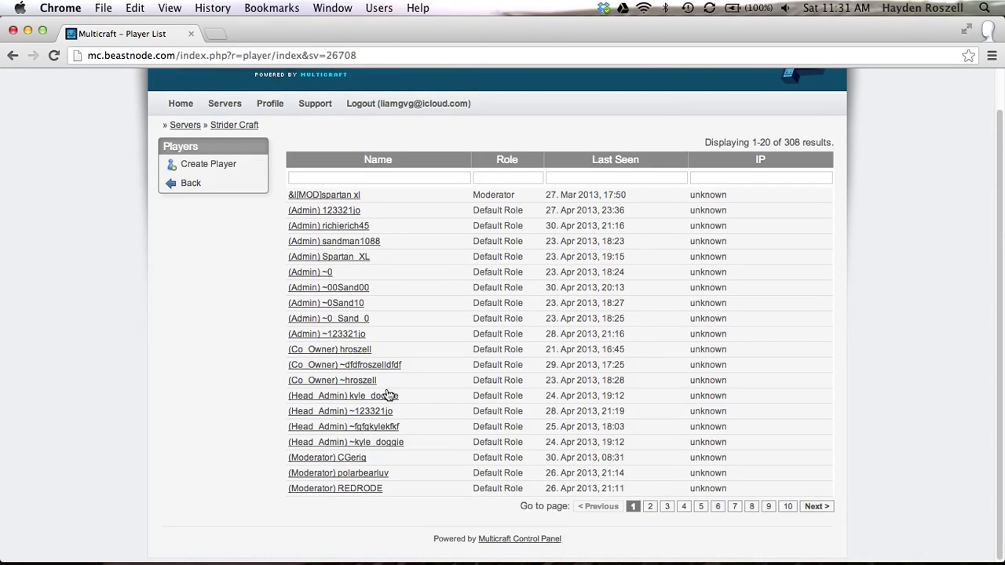
pyautogui.click(216, 183)
# Step: Look over Strider Craft's config files list, then bring up the FTP Server Login page
pyautogui.click(222, 271)
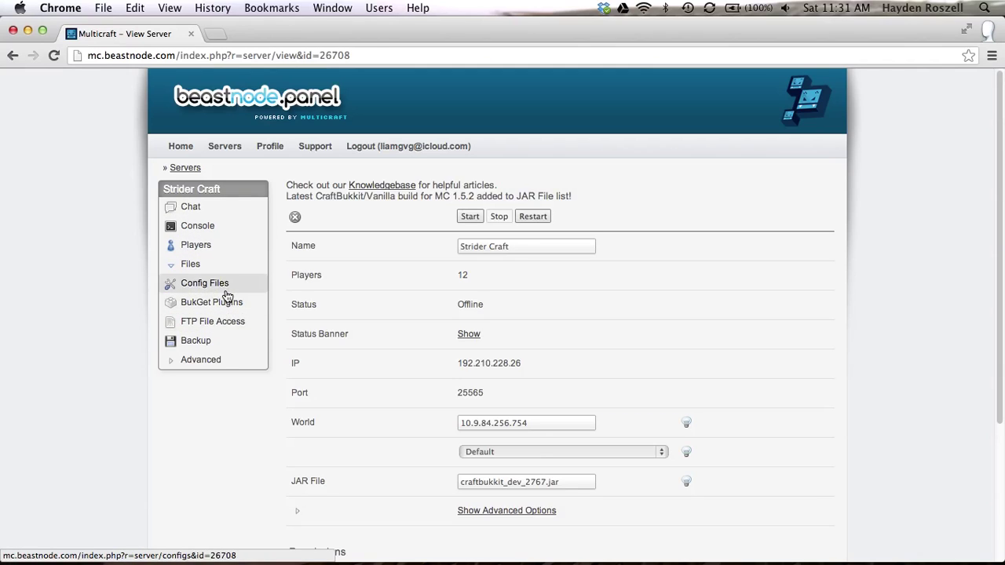
pyautogui.click(220, 284)
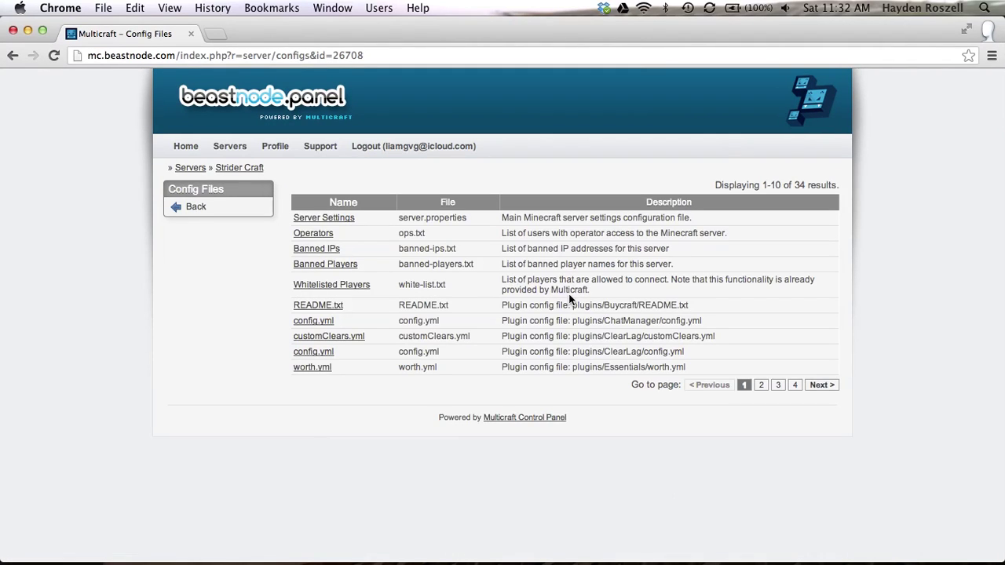
pyautogui.click(221, 210)
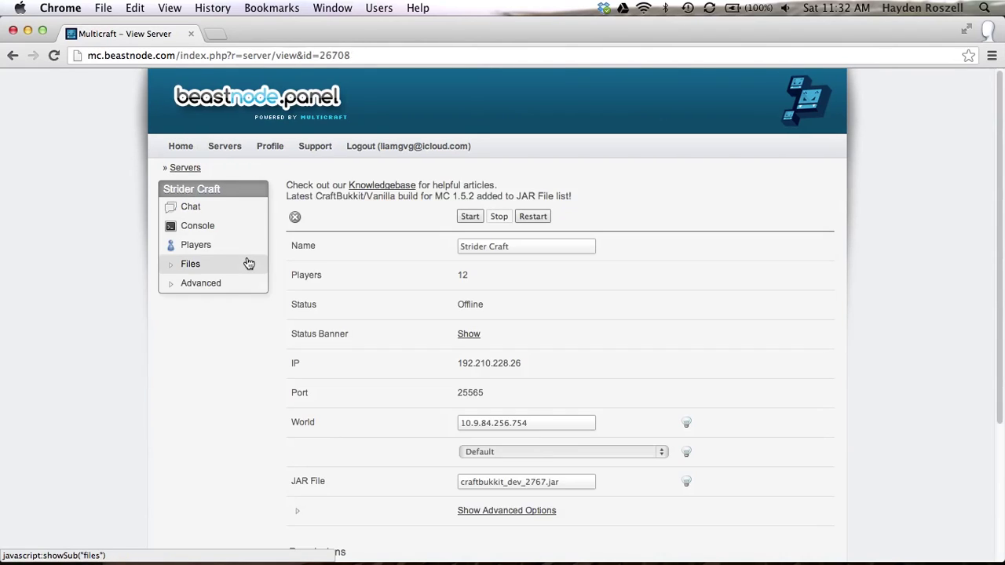
pyautogui.click(196, 266)
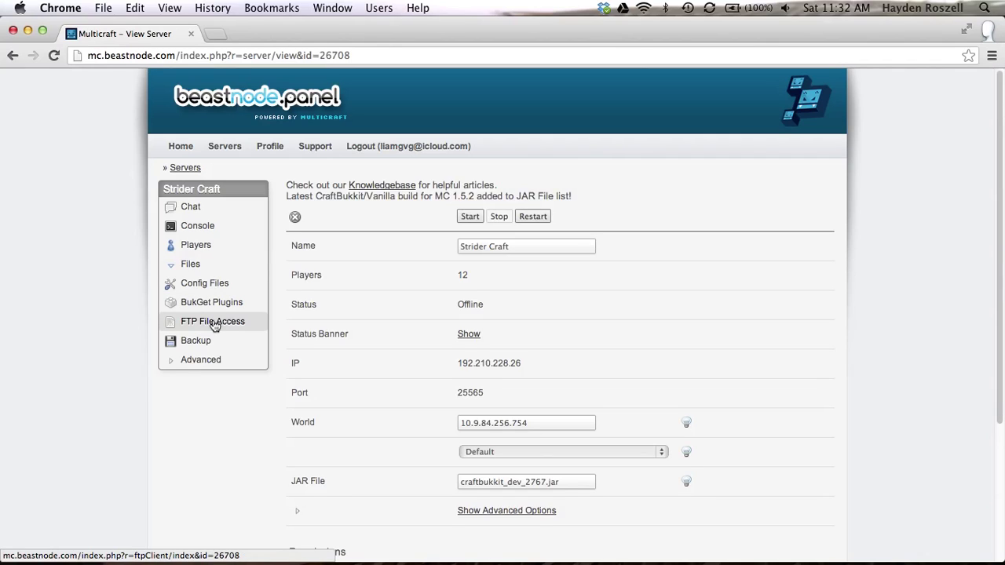
pyautogui.click(214, 326)
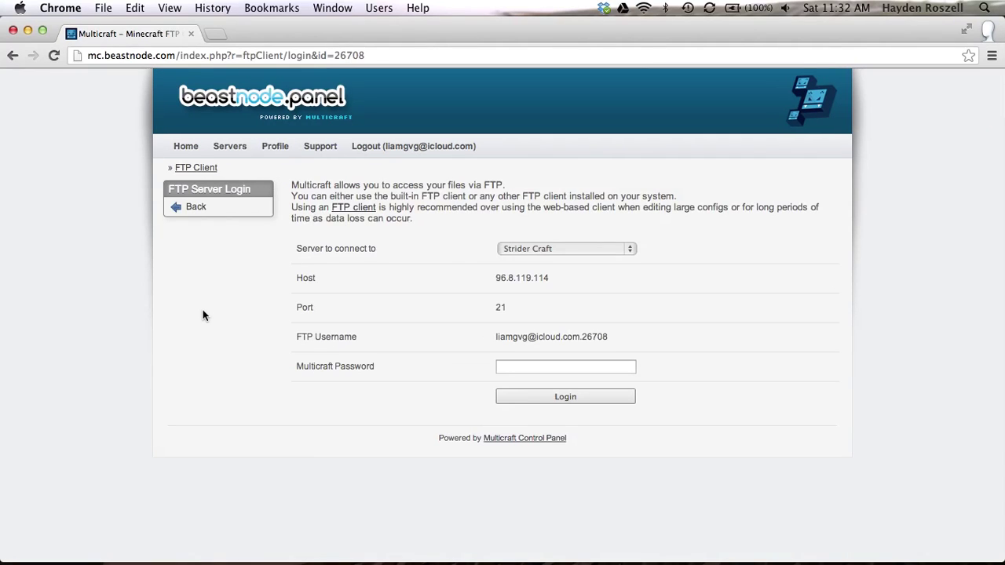
# Step: Enter the Multicraft account password and log in to the web FTP client
pyautogui.click(558, 367)
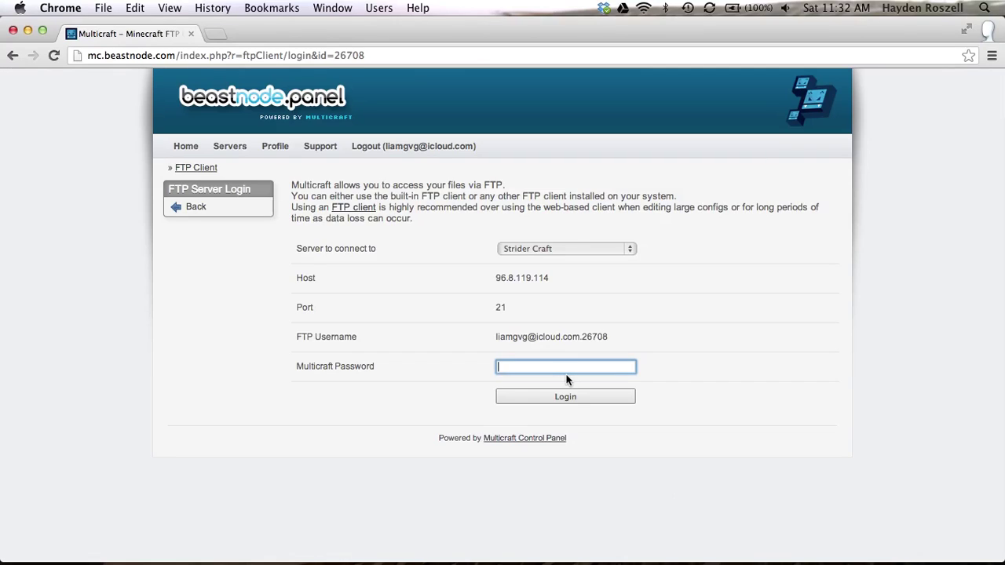
pyautogui.write('•••')
pyautogui.click(565, 396)
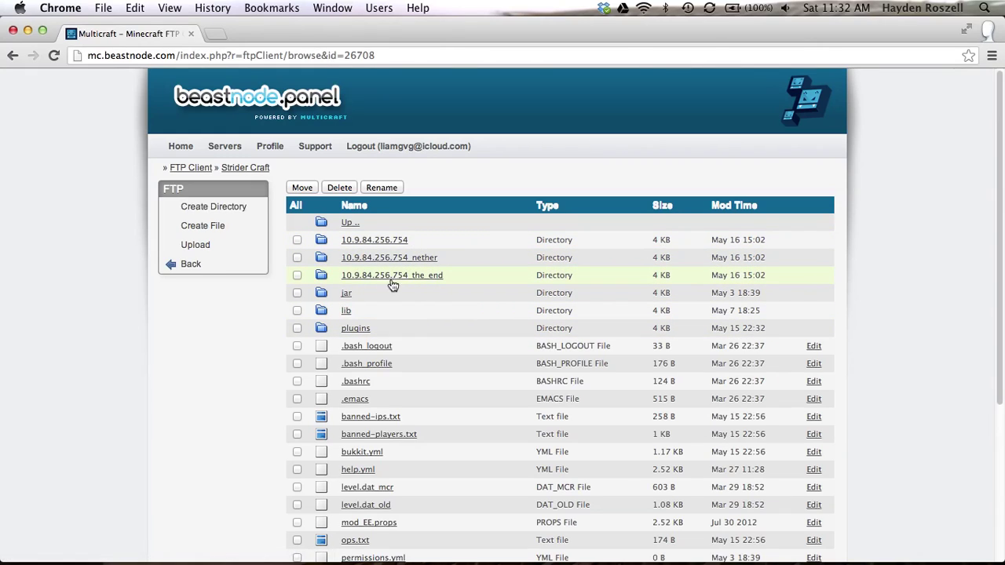
pyautogui.click(352, 294)
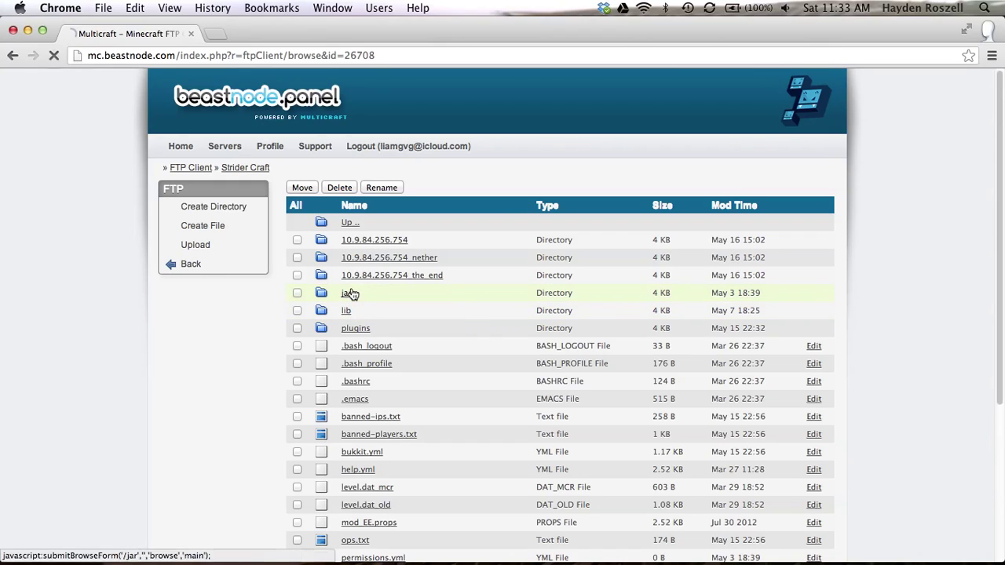
pyautogui.click(351, 293)
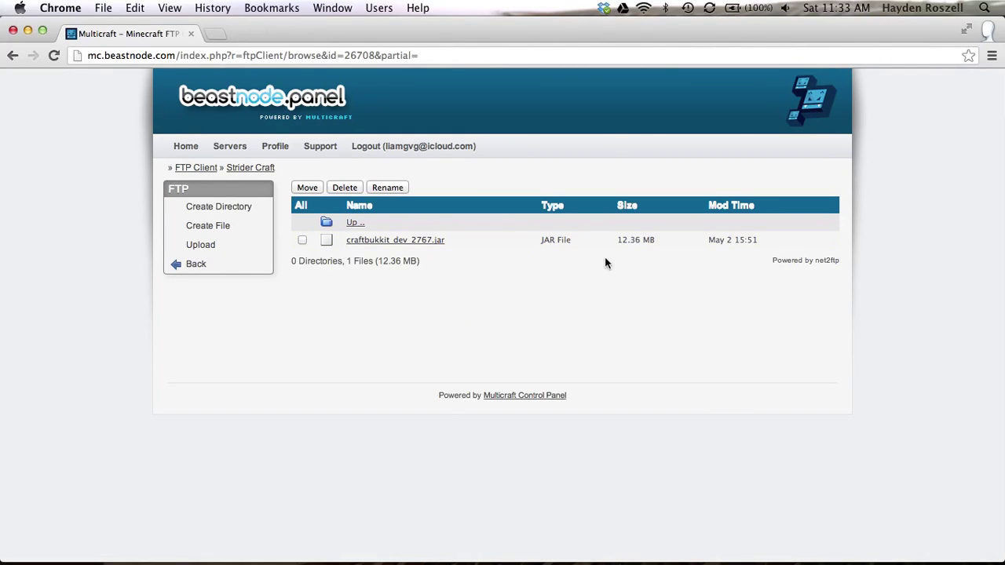
pyautogui.click(353, 225)
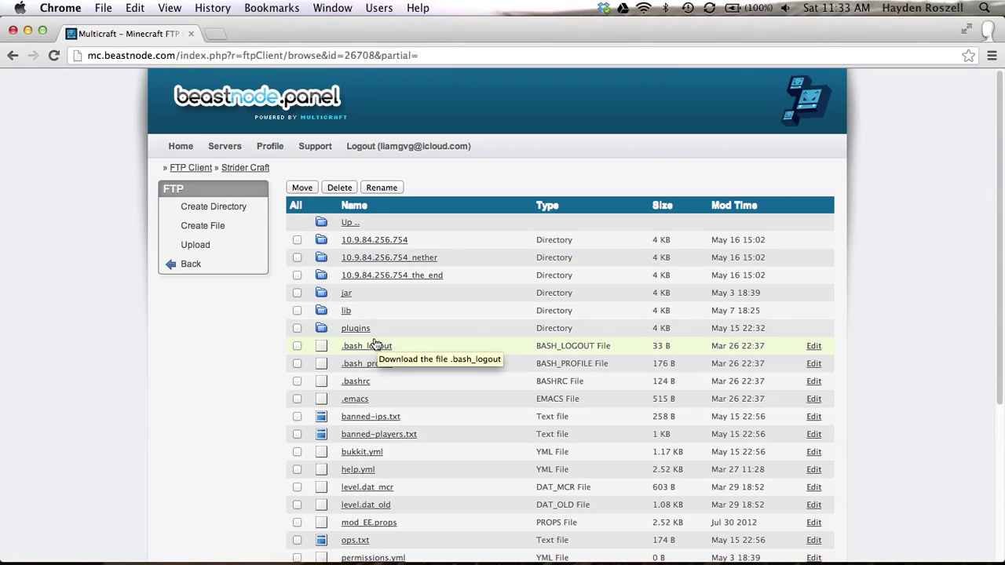
pyautogui.scroll(-5, 415, 344)
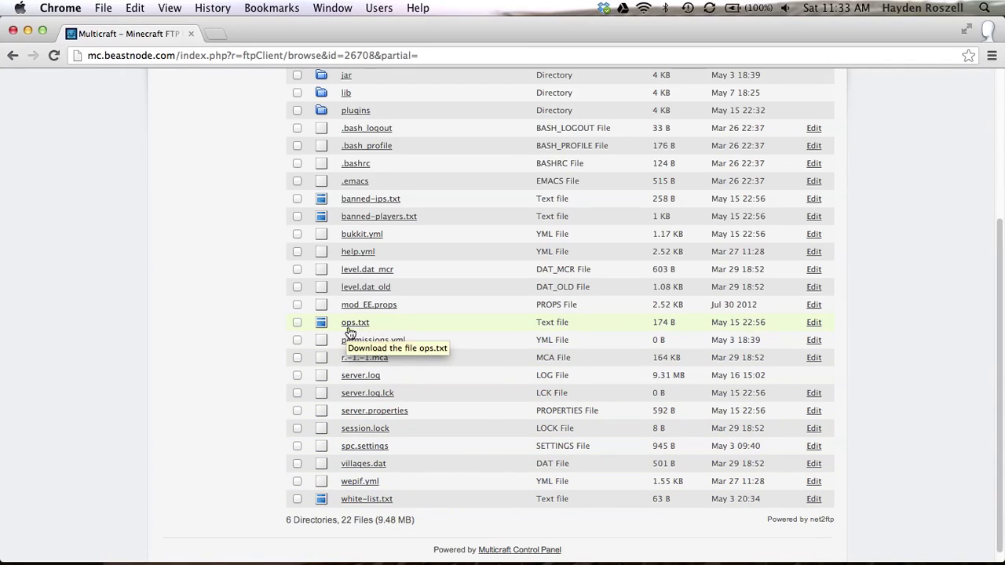
pyautogui.scroll(5, 354, 330)
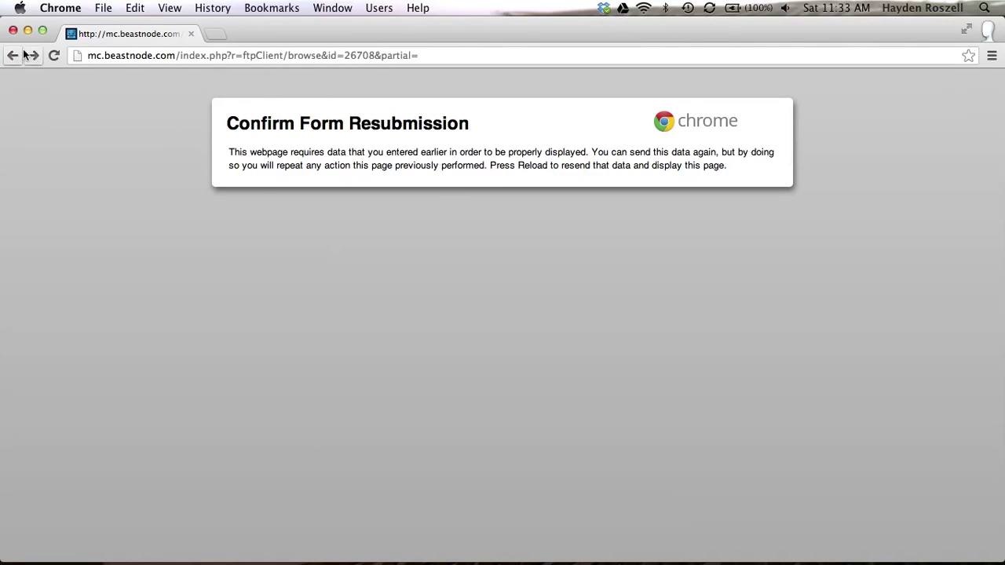
pyautogui.click(153, 56)
pyautogui.press('Return')
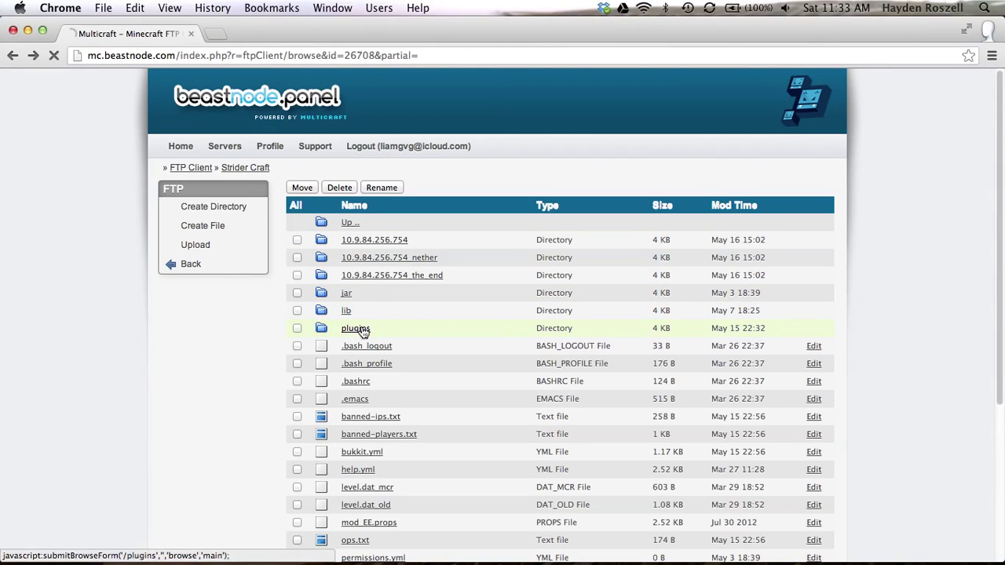
pyautogui.click(363, 330)
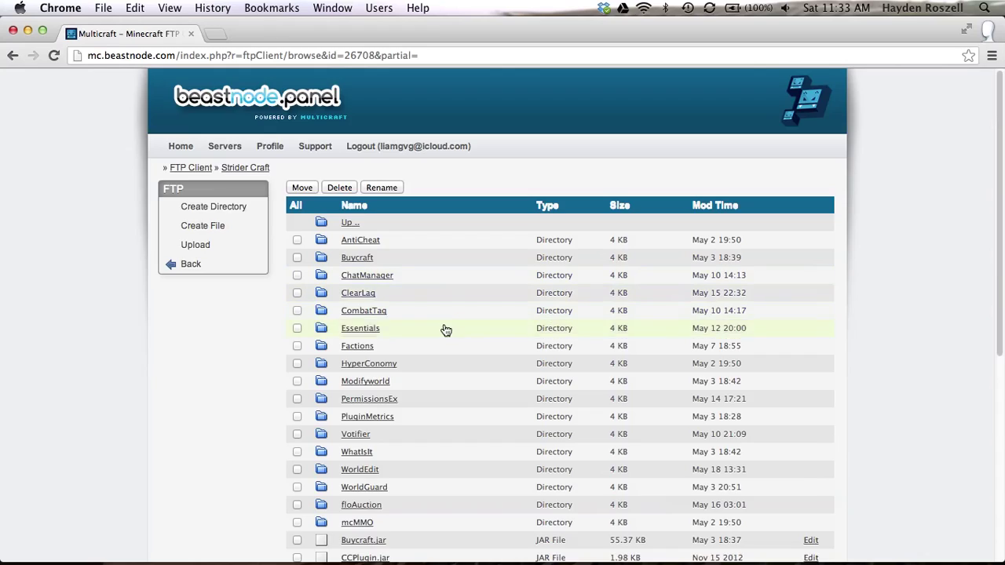
pyautogui.scroll(-10, 445, 330)
pyautogui.scroll(8, 445, 330)
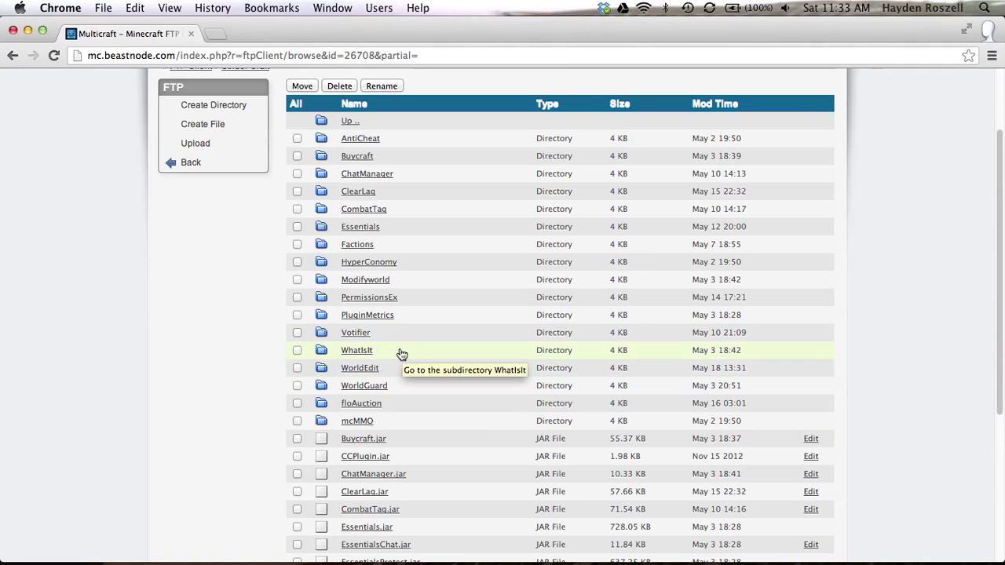
pyautogui.scroll(-5, 400, 369)
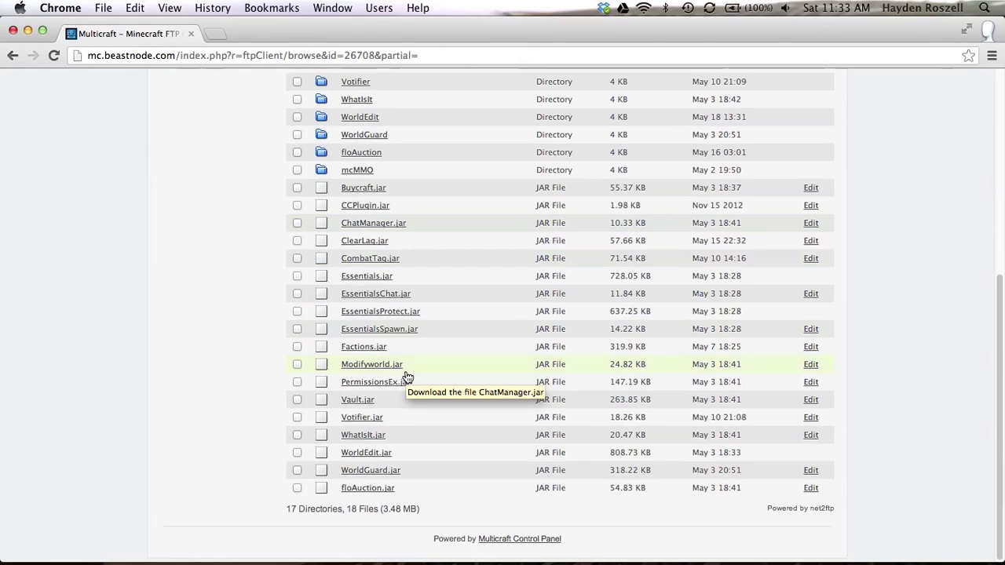
pyautogui.scroll(7, 510, 424)
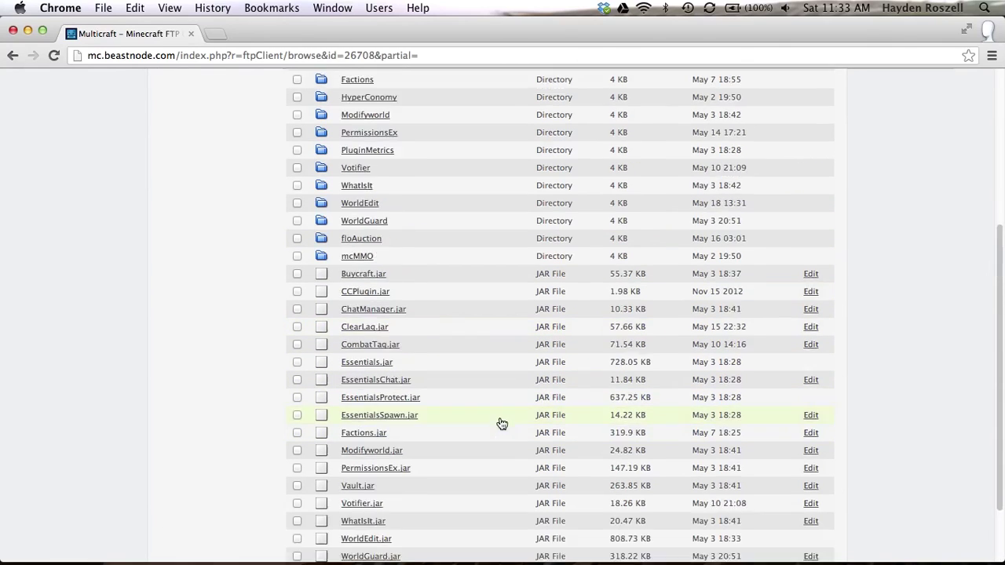
pyautogui.scroll(-1, 664, 466)
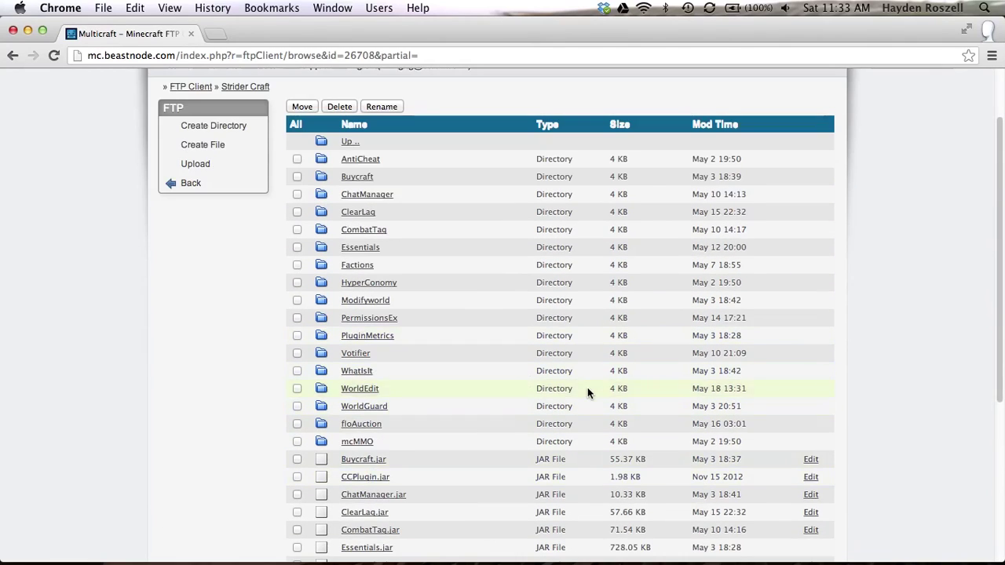
pyautogui.scroll(-5, 587, 387)
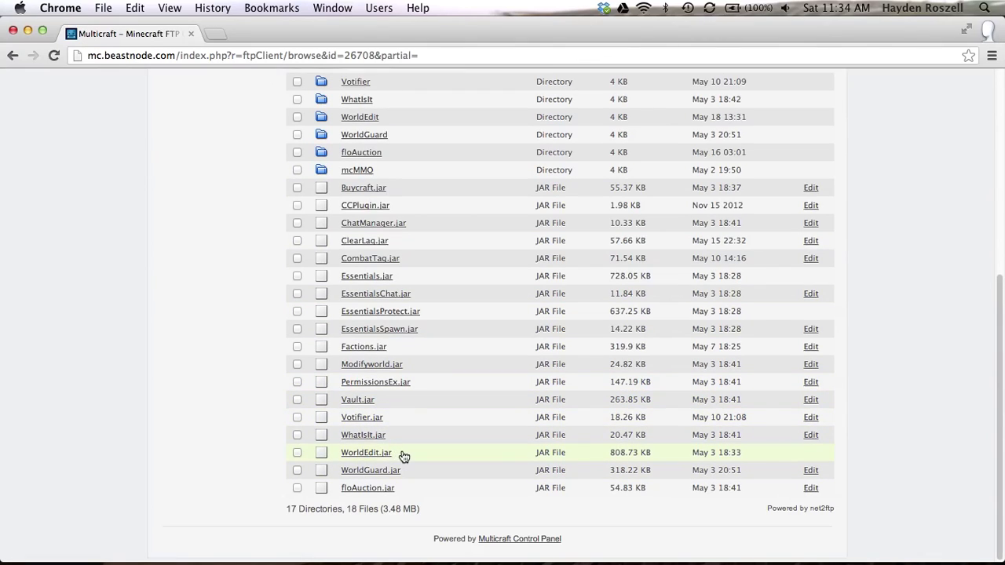
pyautogui.scroll(10, 526, 458)
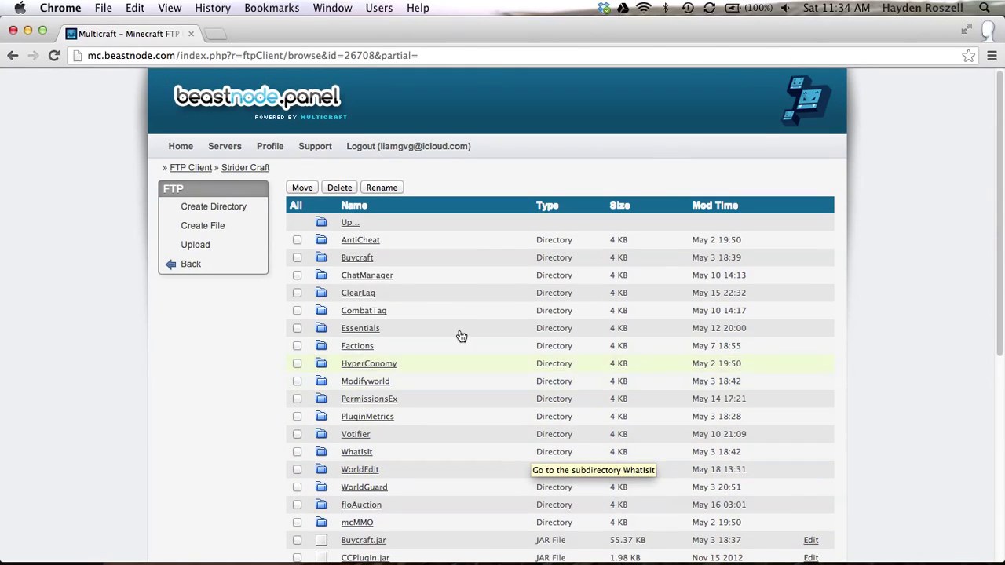
pyautogui.click(219, 34)
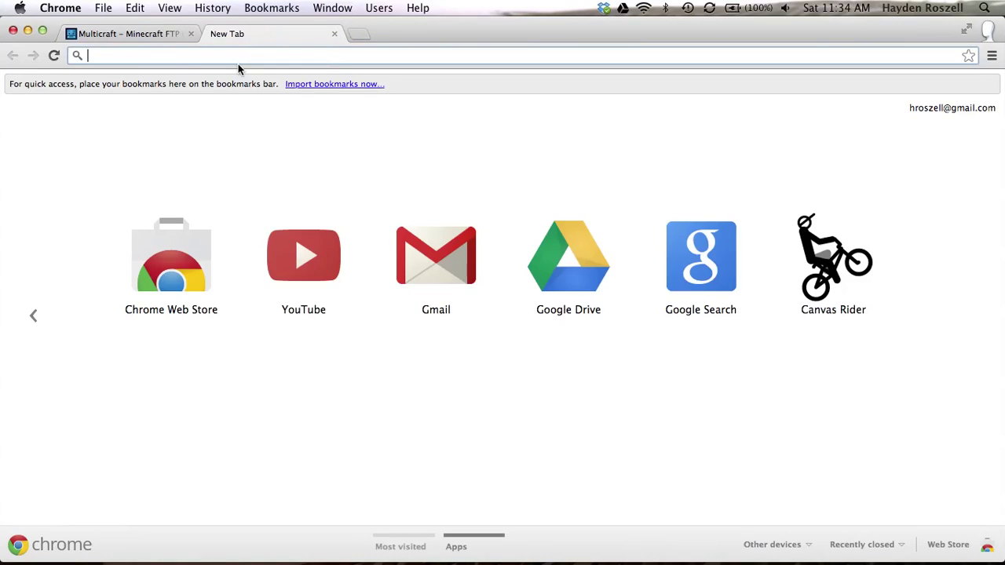
# Step: Search Google for 'bukkit' and open the Bukkit Forums site at bukkit.org
pyautogui.write('bikk')
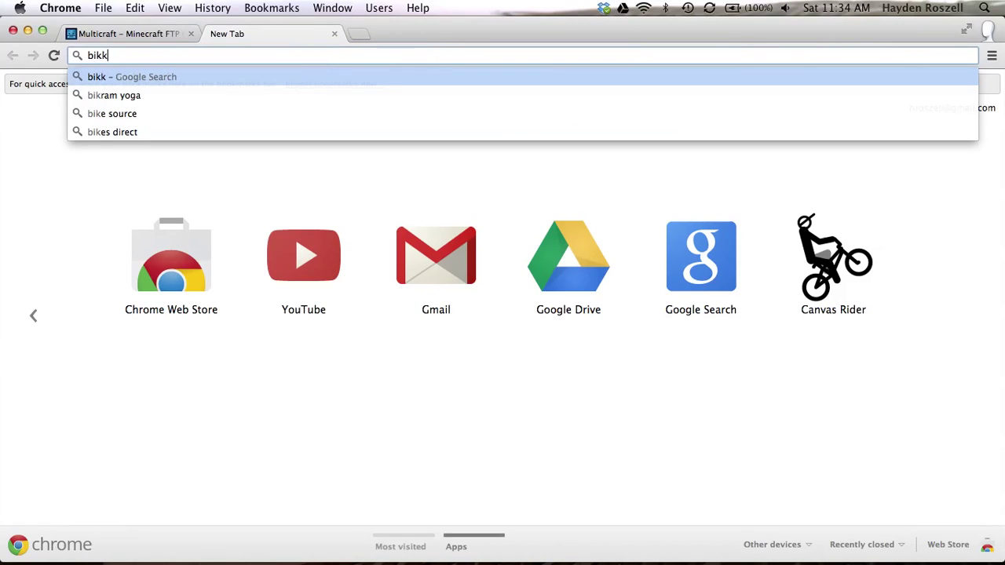
pyautogui.write('i')
pyautogui.press('BackSpace')
pyautogui.press('BackSpace')
pyautogui.press('BackSpace')
pyautogui.press('BackSpace')
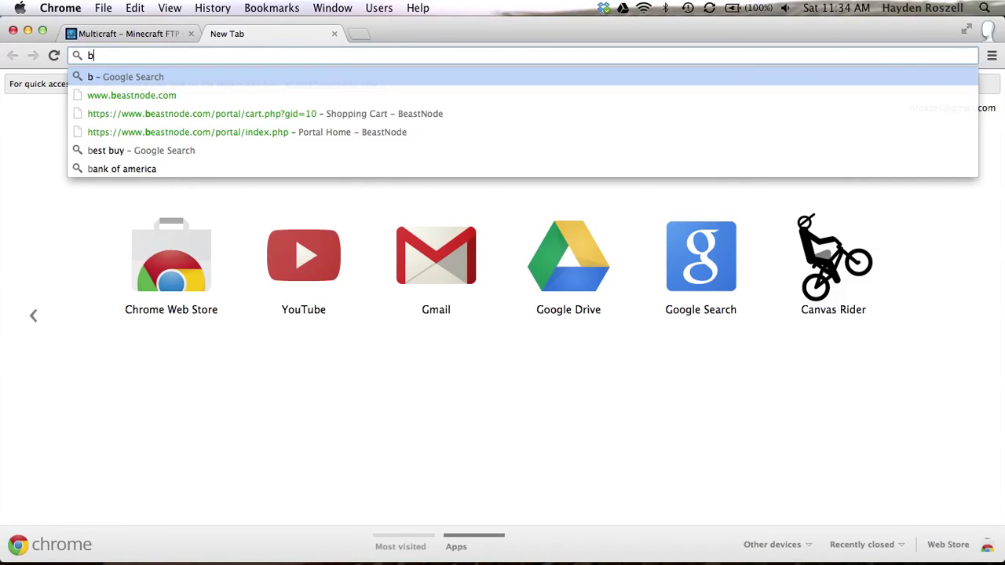
pyautogui.write('ukkit')
pyautogui.press('Return')
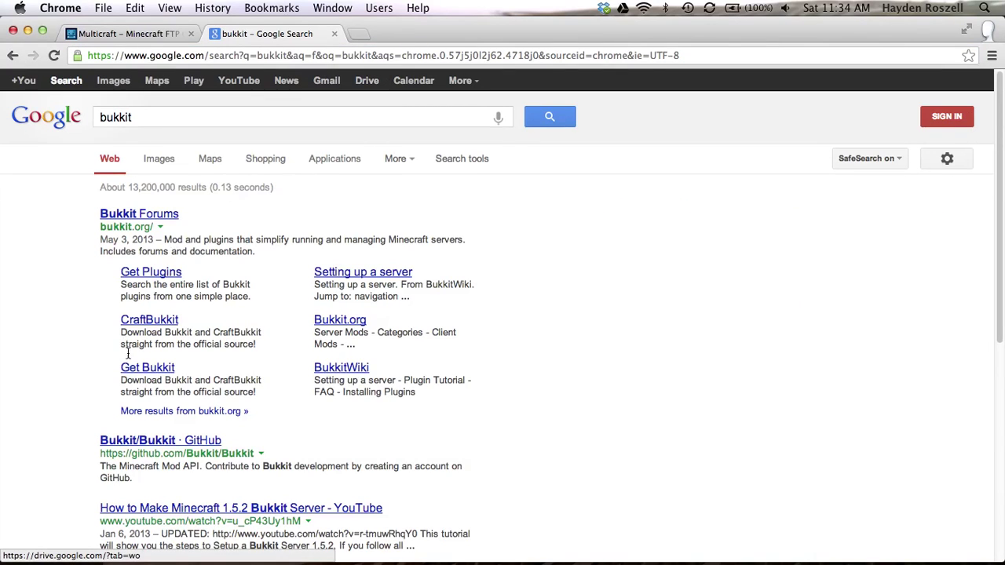
pyautogui.click(154, 214)
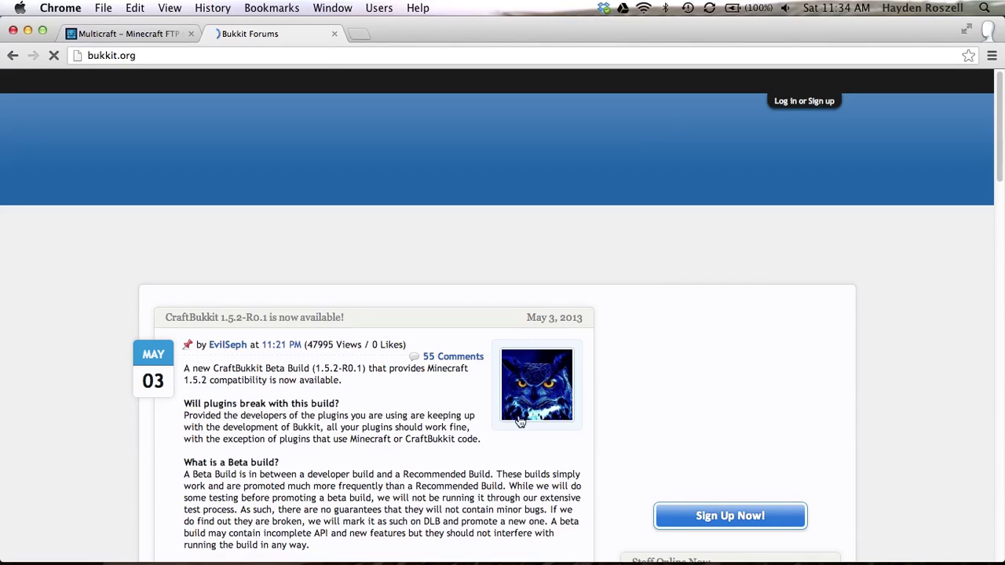
# Step: Search the Bukkit plugin catalogue for 'vote4us'
pyautogui.scroll(-5, 774, 392)
pyautogui.scroll(5, 668, 274)
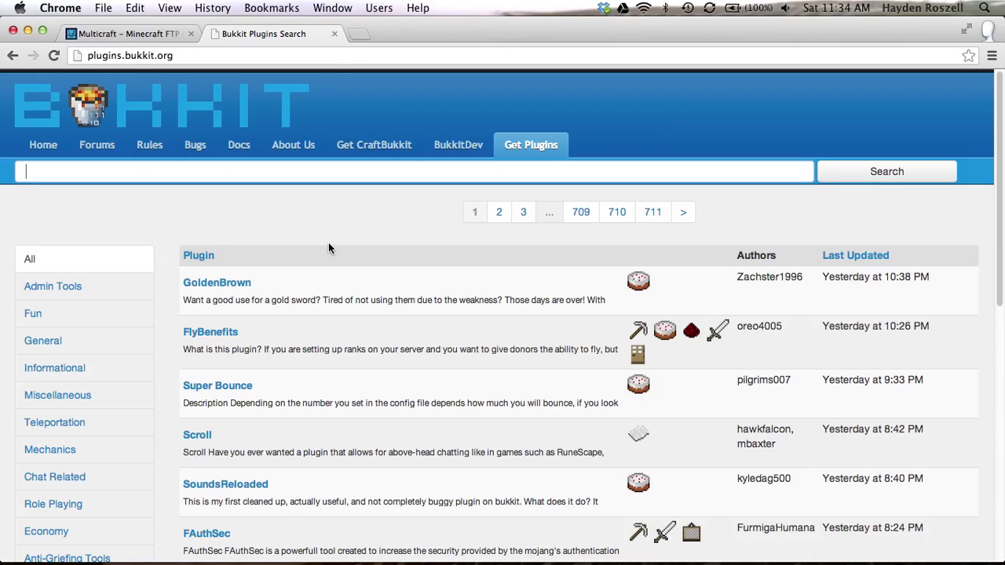
pyautogui.write('t')
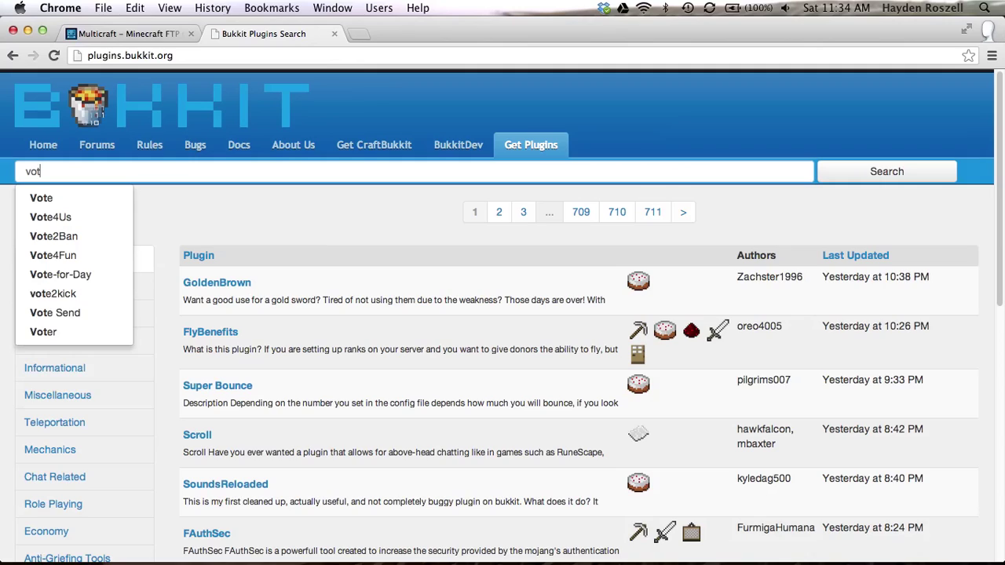
pyautogui.write('e4us')
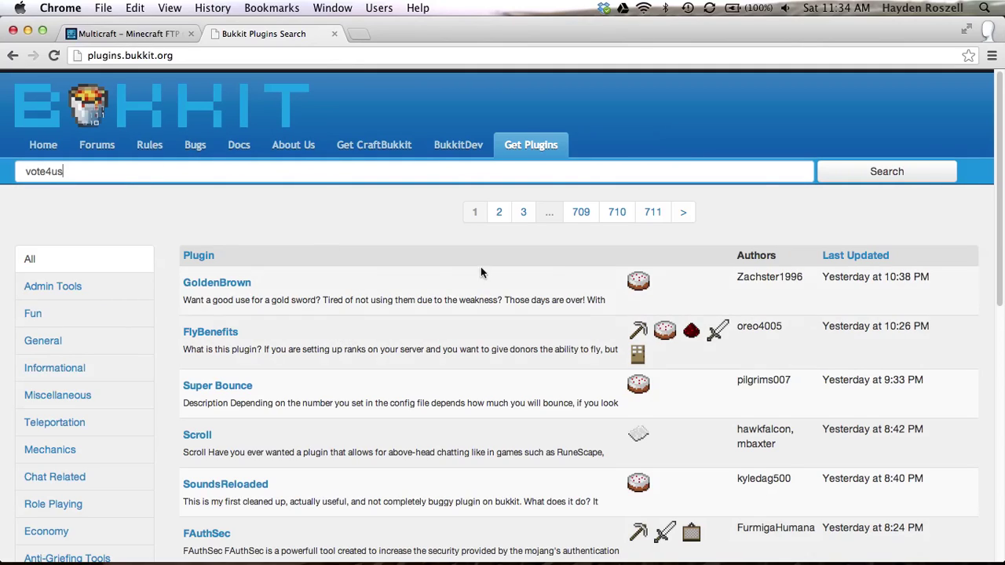
pyautogui.click(845, 178)
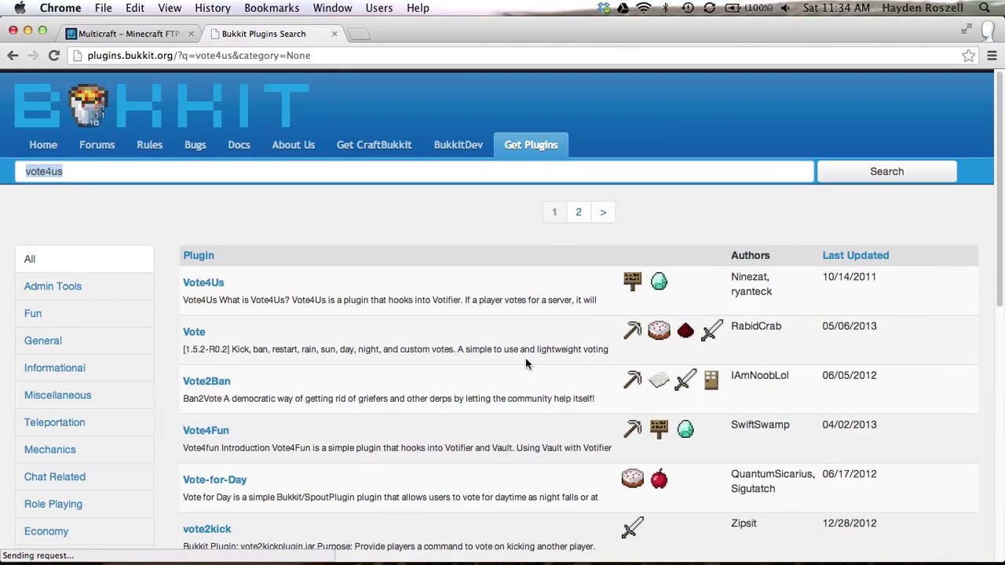
# Step: Read the Vote4Us project page, including its experimental warning, then return to the search results
pyautogui.click(217, 291)
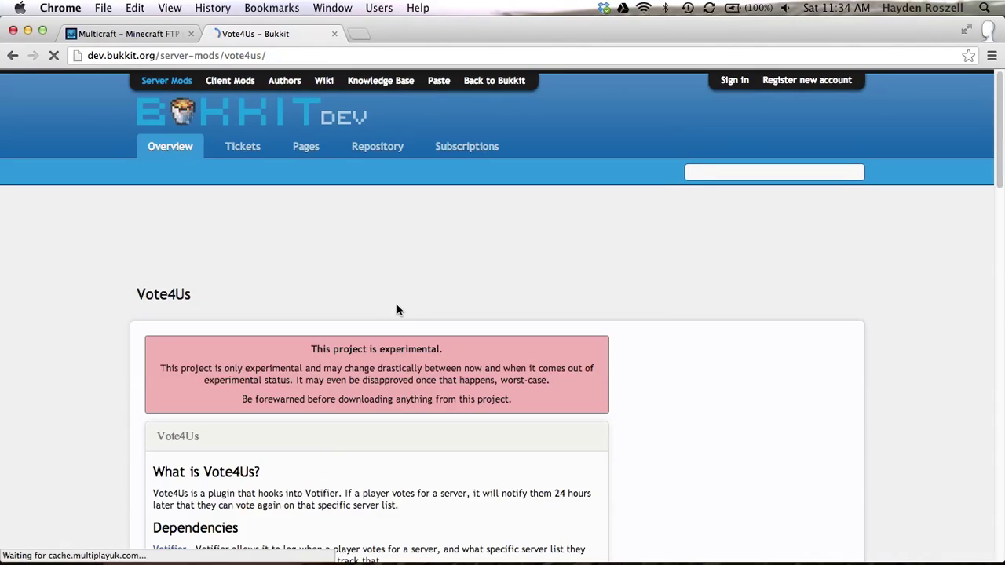
pyautogui.scroll(-1, 577, 301)
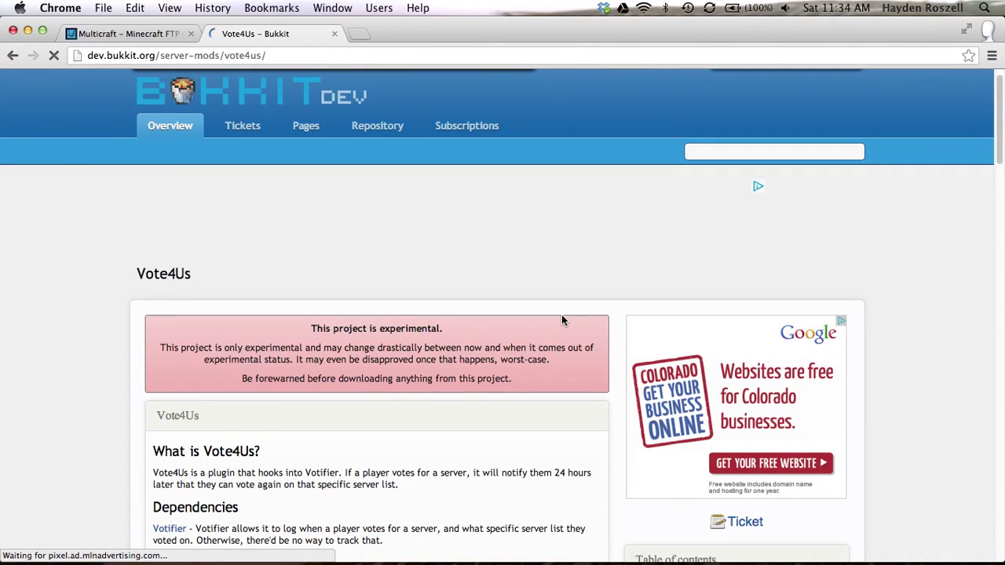
pyautogui.scroll(-3, 550, 310)
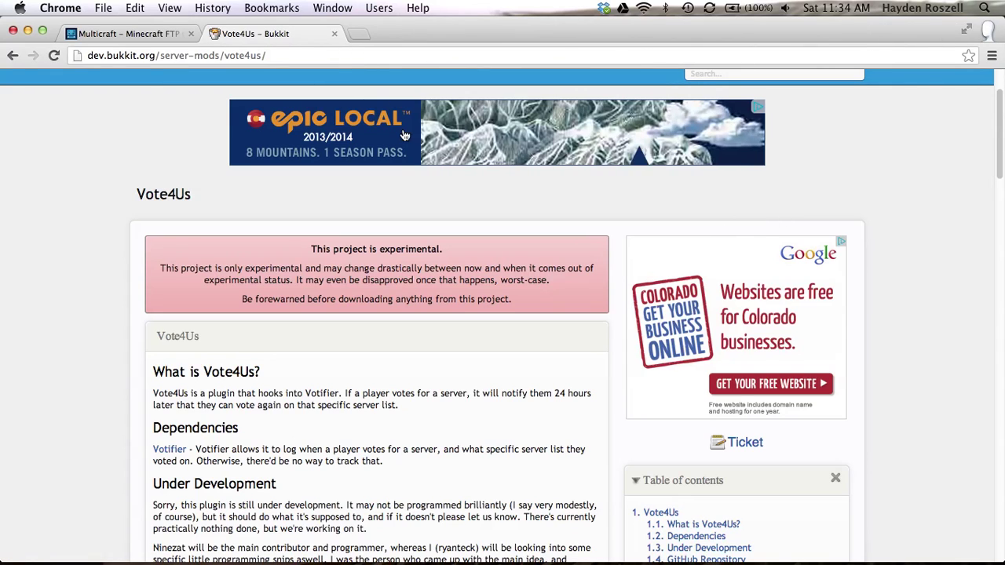
pyautogui.click(54, 55)
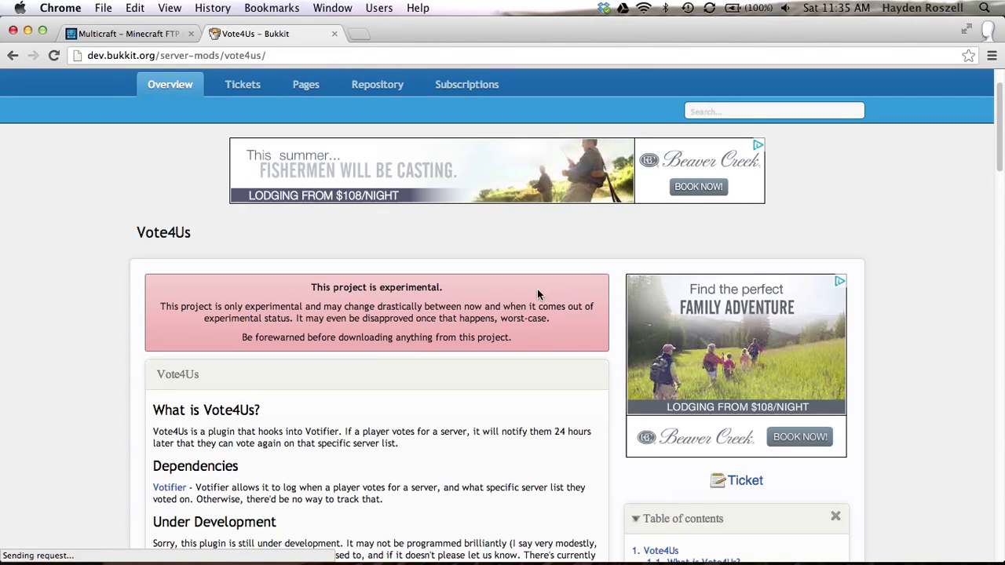
pyautogui.moveTo(444, 288); pyautogui.dragTo(340, 288)
pyautogui.click(441, 358)
pyautogui.scroll(-5, 440, 357)
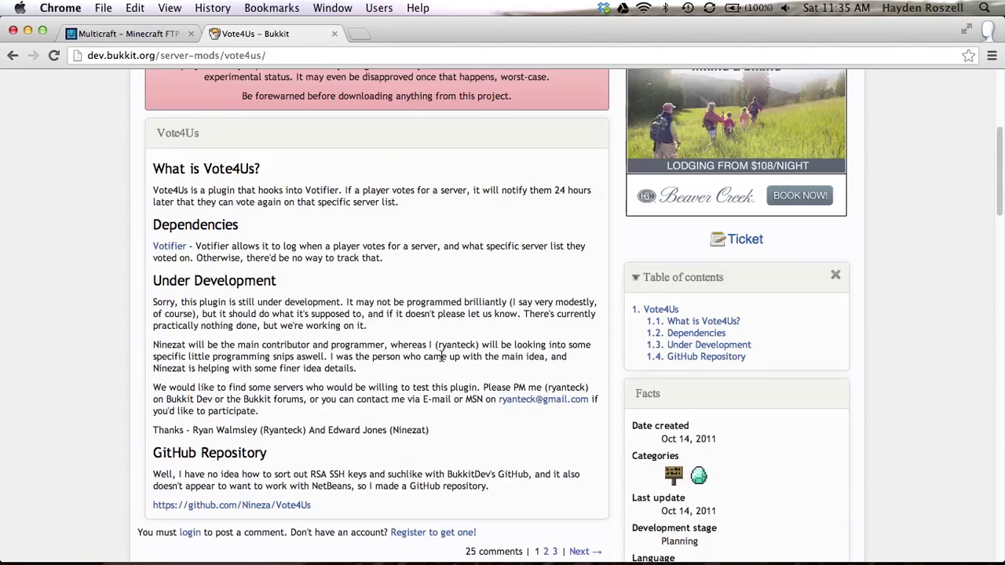
pyautogui.scroll(6, 442, 355)
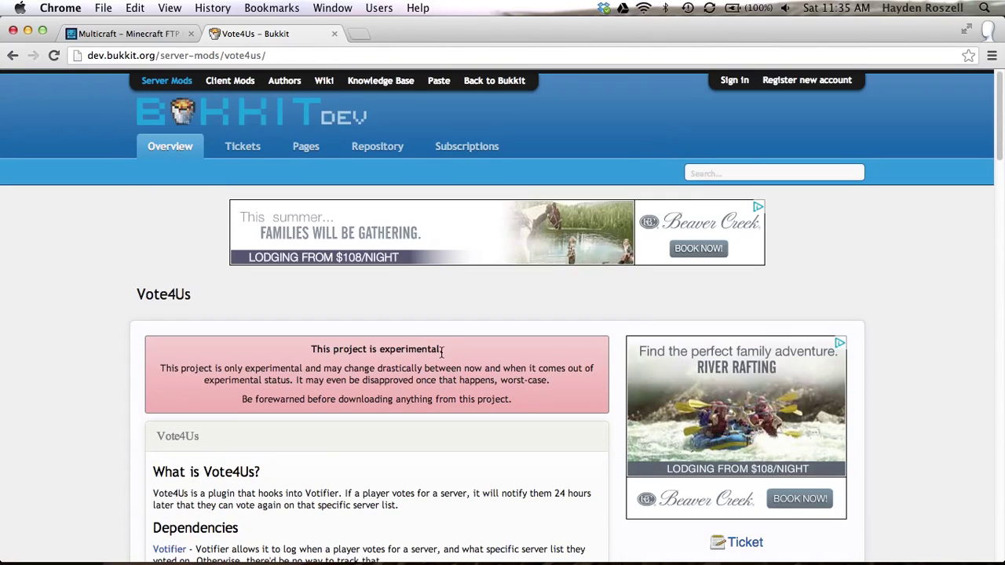
pyautogui.click(11, 60)
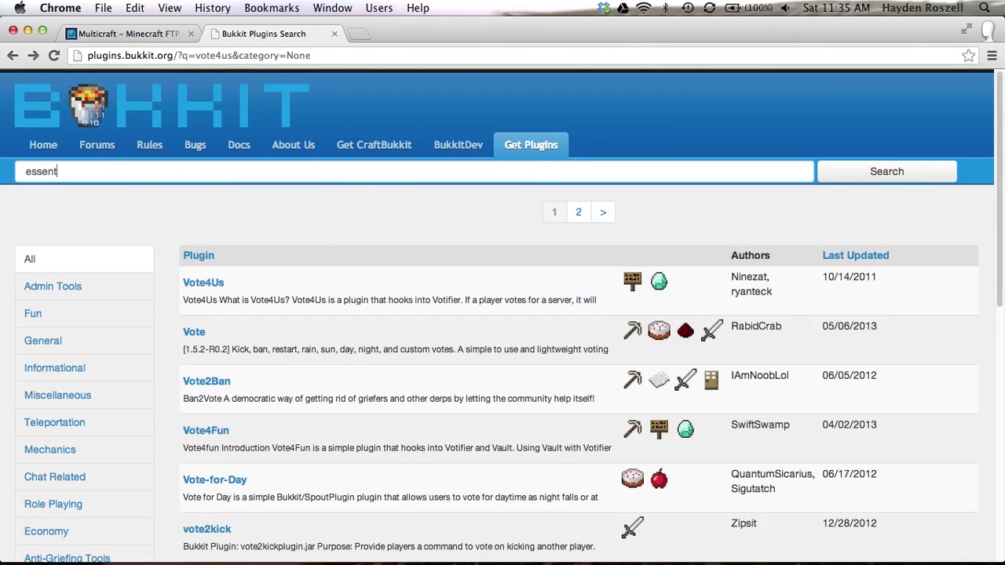
# Step: Search the plugin catalogue for 'antiswear' and open the AntiSwear plugin page
pyautogui.press('Escape')
pyautogui.write('s')
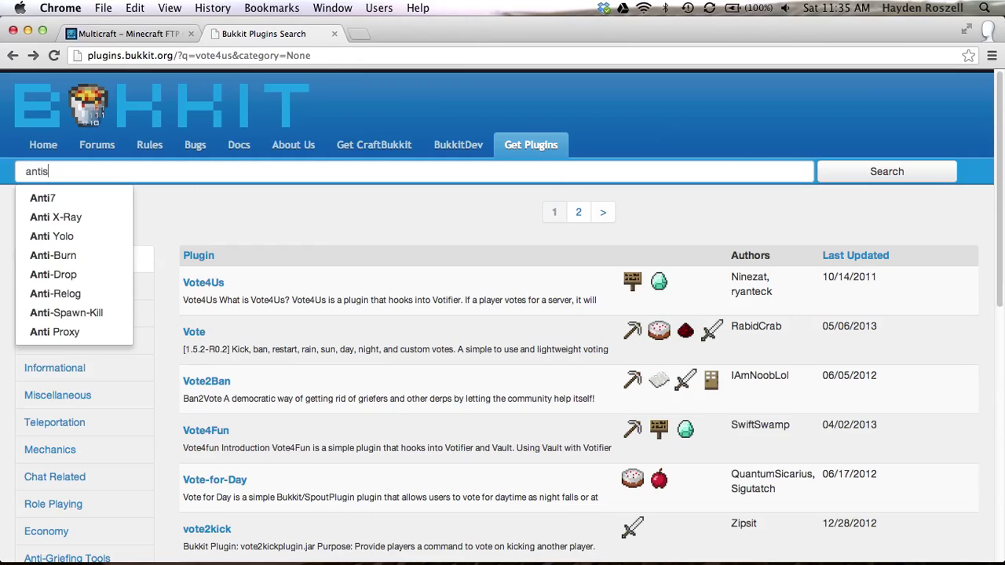
pyautogui.write('wear')
pyautogui.press('Return')
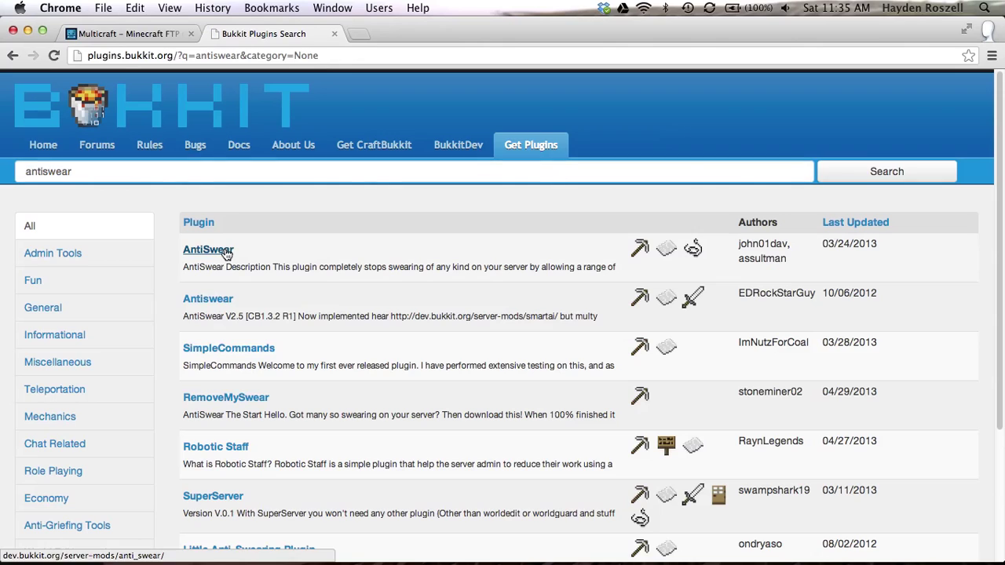
pyautogui.click(226, 252)
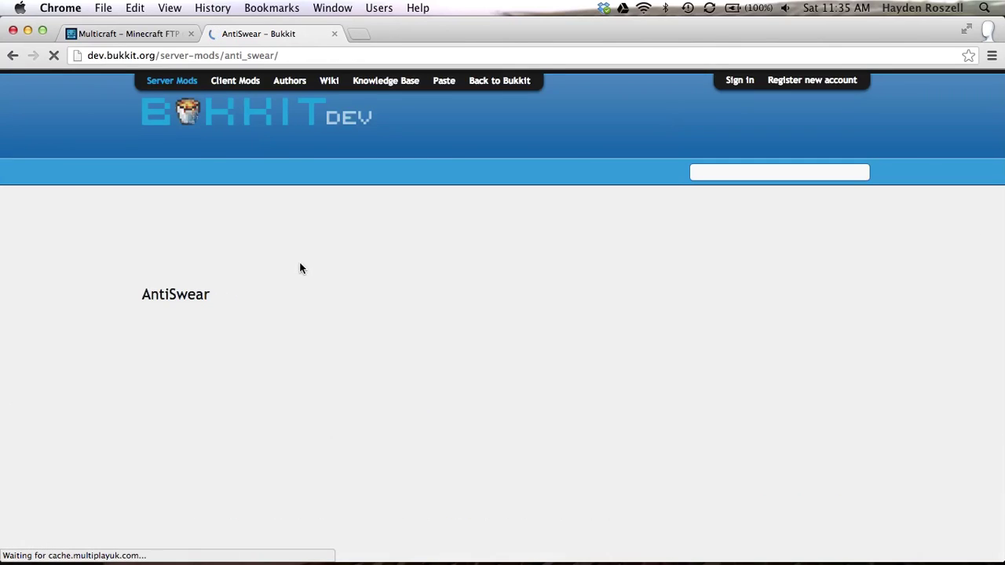
# Step: Download the AntiSwear version 3.5.1 antiswear.jar, keeping it despite the safety warning
pyautogui.scroll(-3, 436, 326)
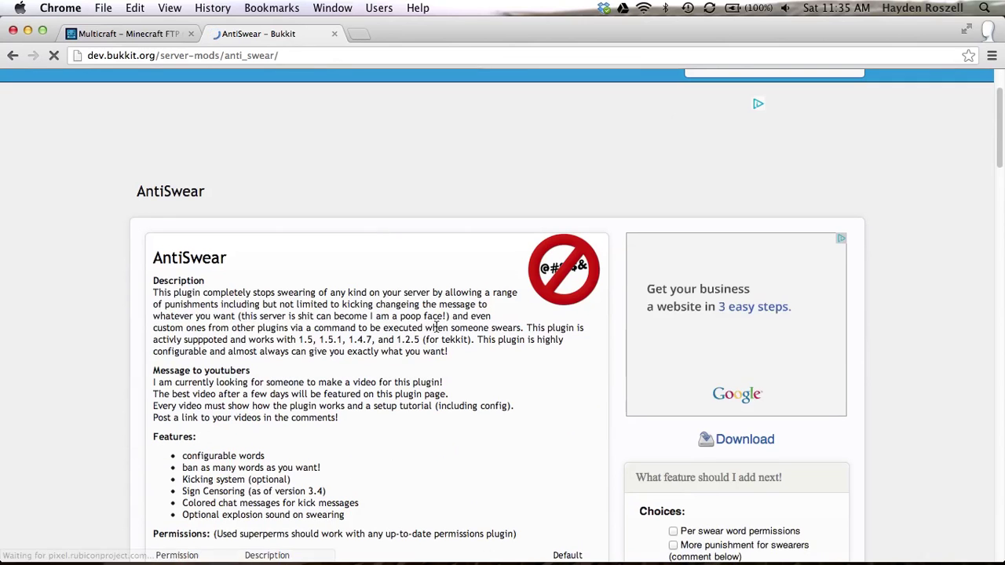
pyautogui.scroll(-1, 440, 327)
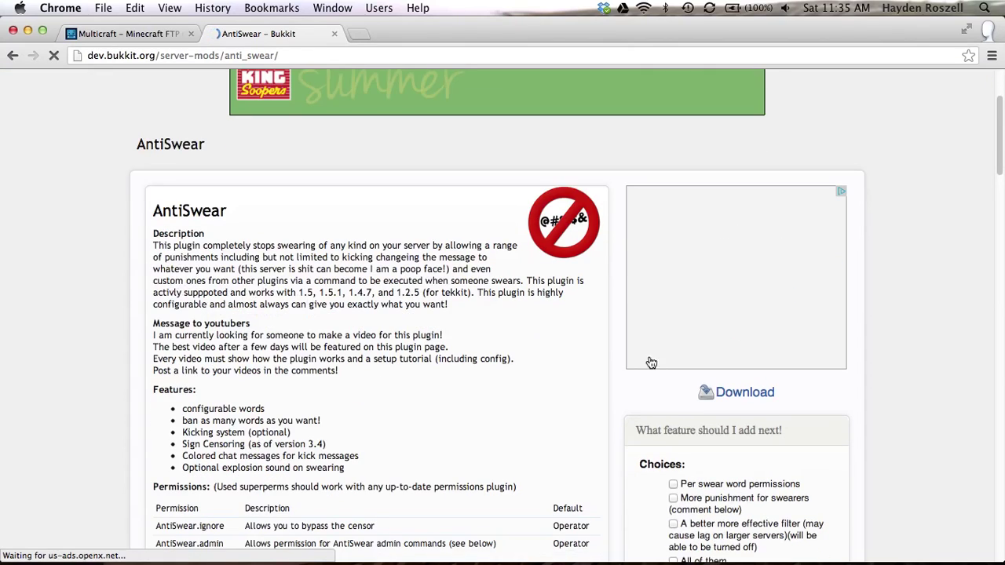
pyautogui.click(759, 395)
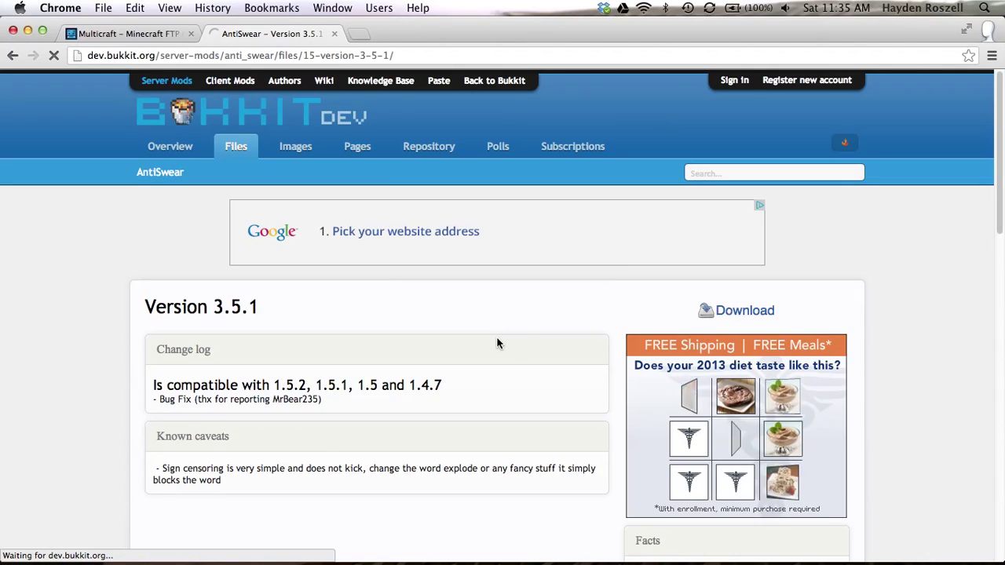
pyautogui.click(742, 311)
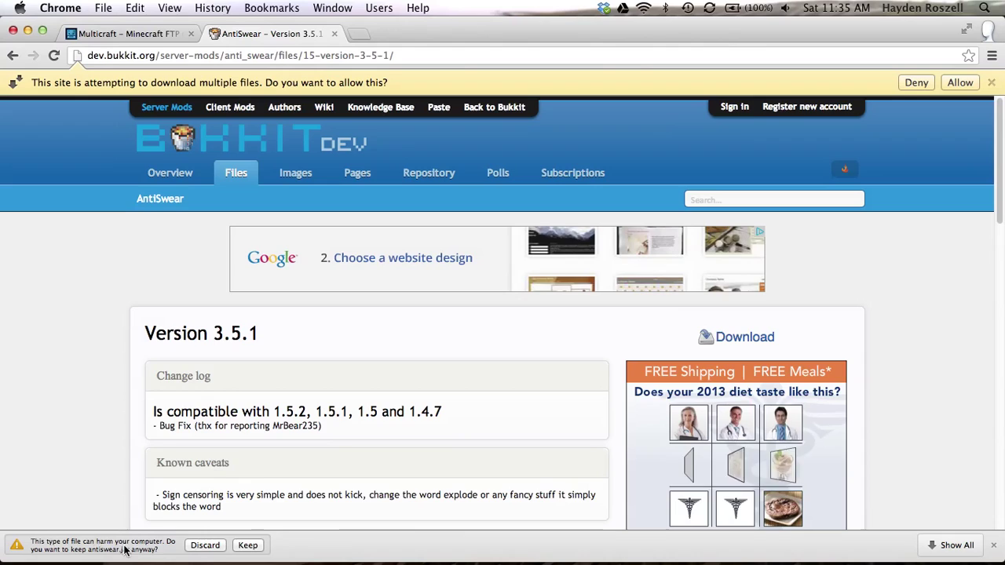
pyautogui.click(247, 544)
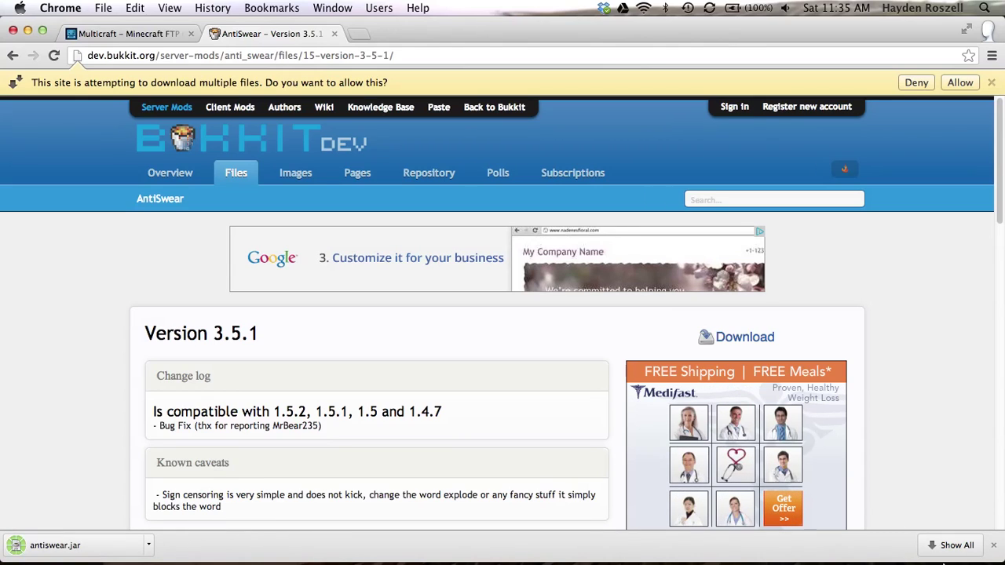
# Step: Confirm antiswear.jar among recent downloads and return to the Multicraft file browser
pyautogui.moveTo(960, 542)
pyautogui.click(887, 558)
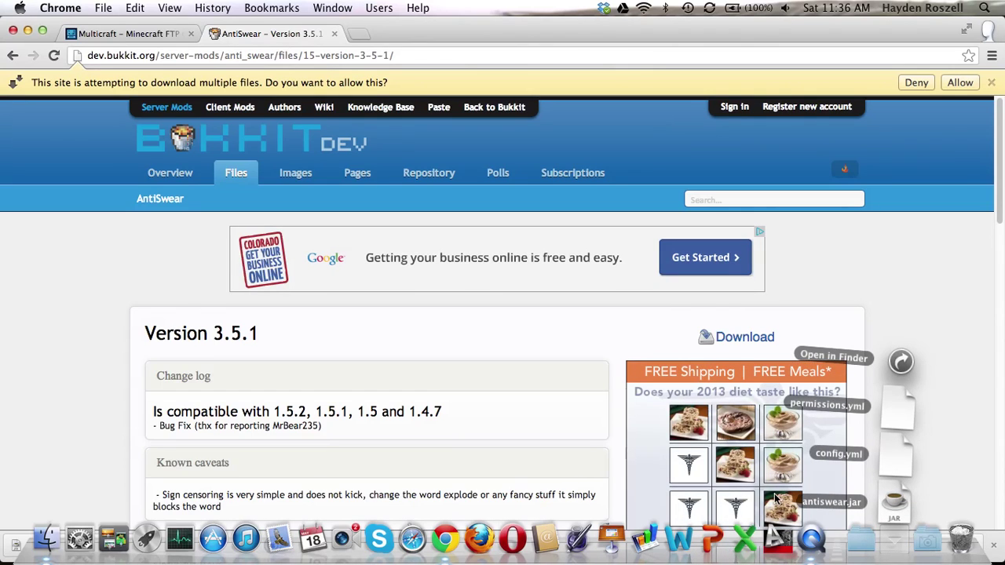
pyautogui.click(897, 505)
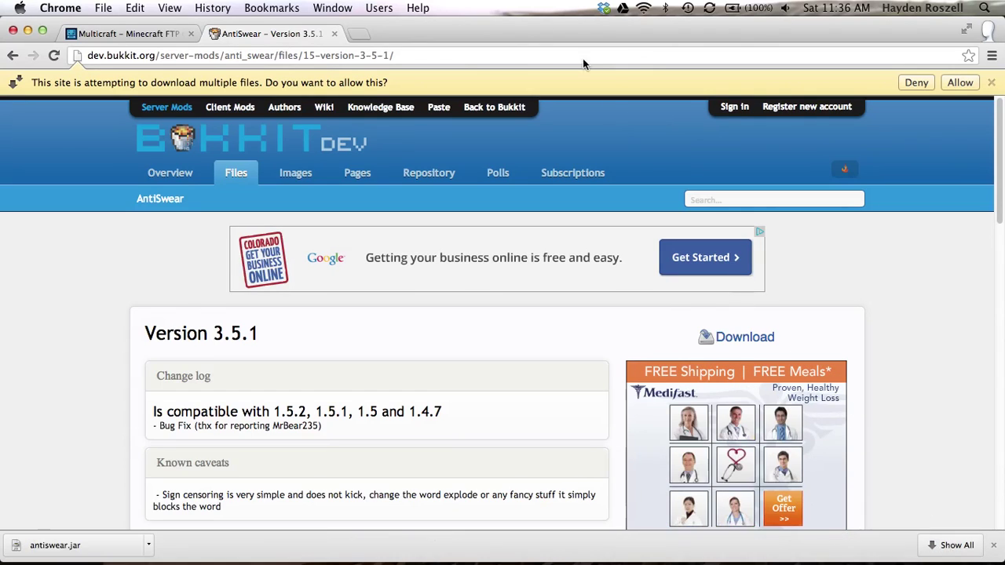
pyautogui.click(160, 33)
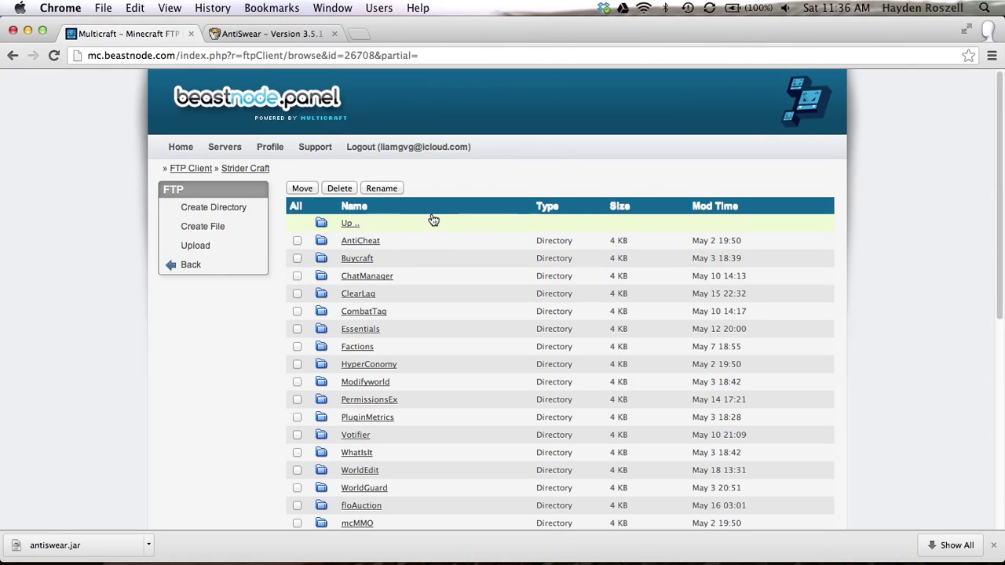
# Step: Upload antiswear.jar from the Downloads folder into the server's /plugins folder
pyautogui.scroll(-1, 435, 221)
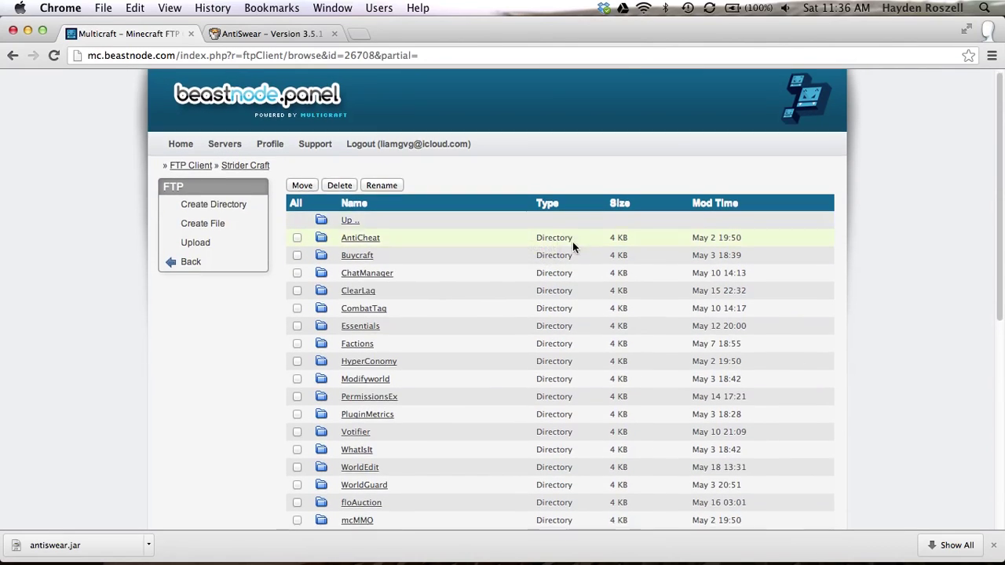
pyautogui.scroll(-10, 573, 243)
pyautogui.scroll(10, 565, 240)
pyautogui.click(205, 247)
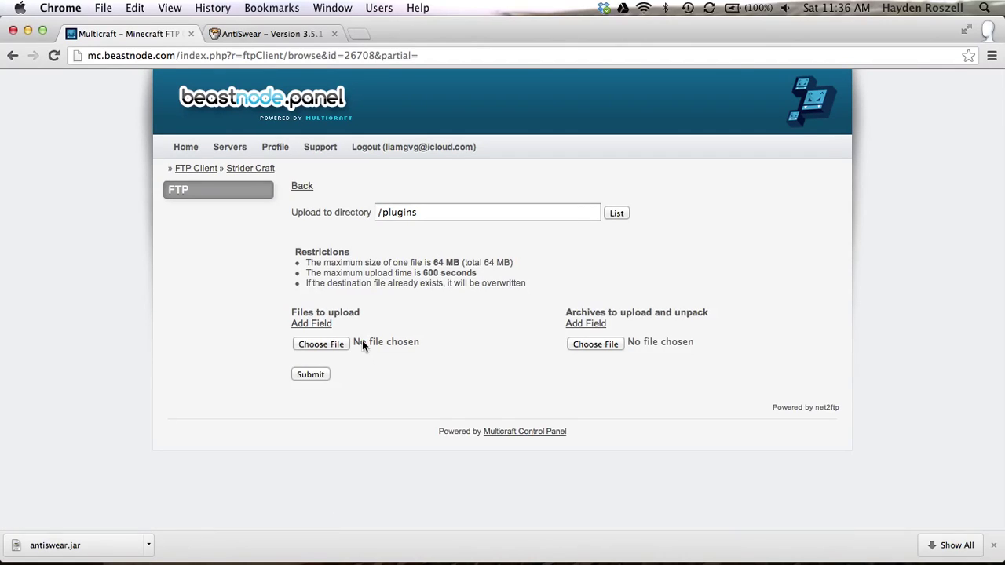
pyautogui.click(337, 343)
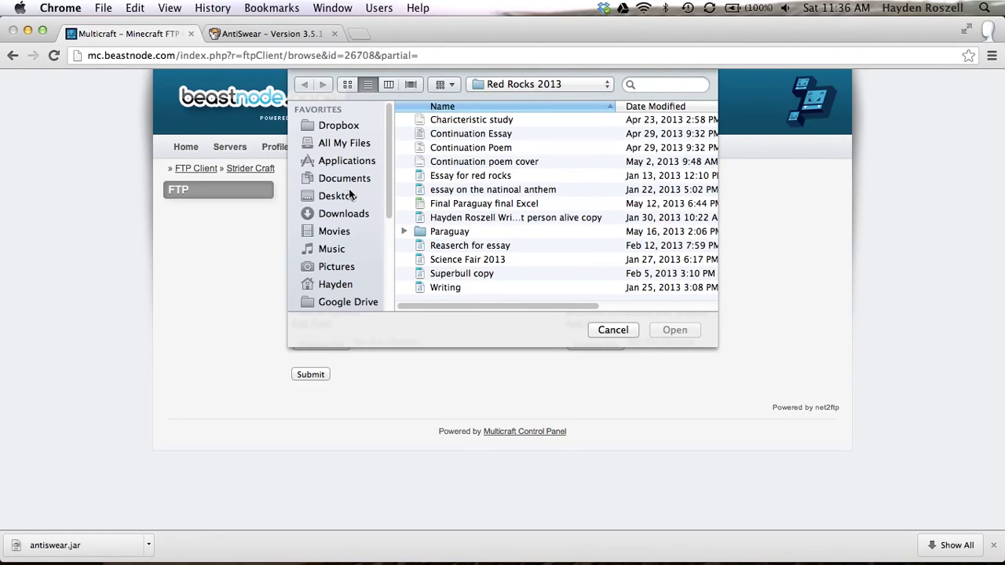
pyautogui.click(343, 213)
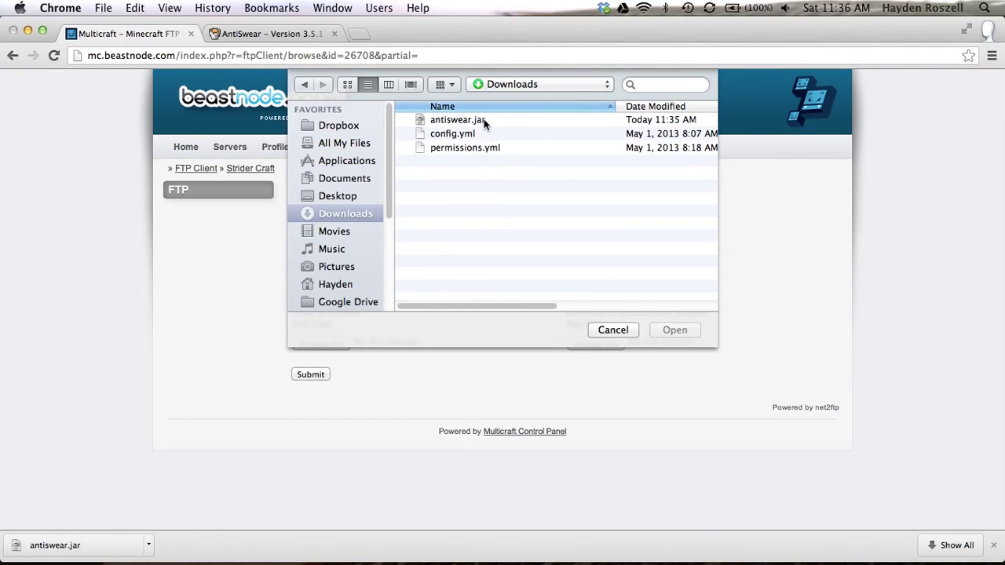
pyautogui.click(487, 118)
pyautogui.click(676, 330)
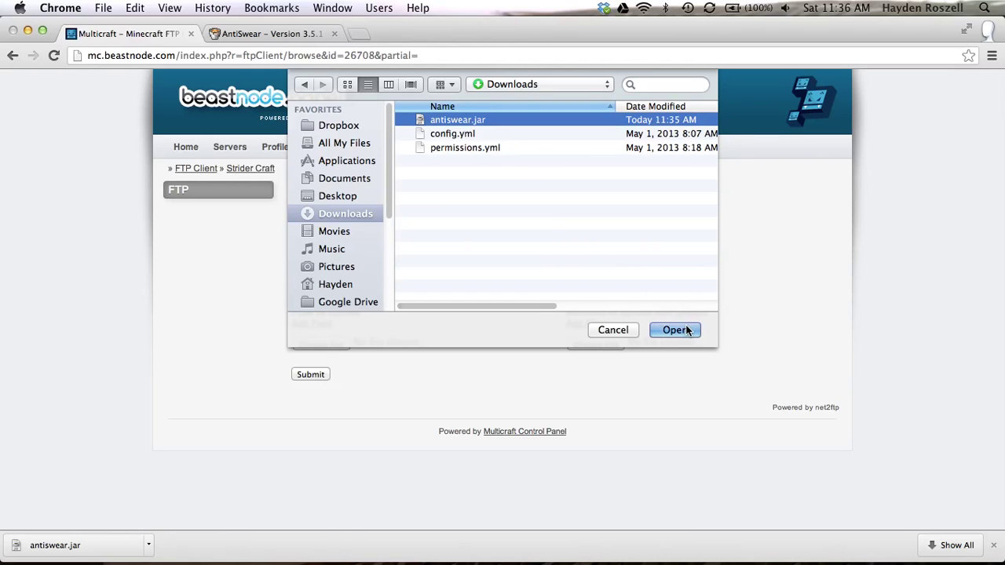
pyautogui.click(320, 392)
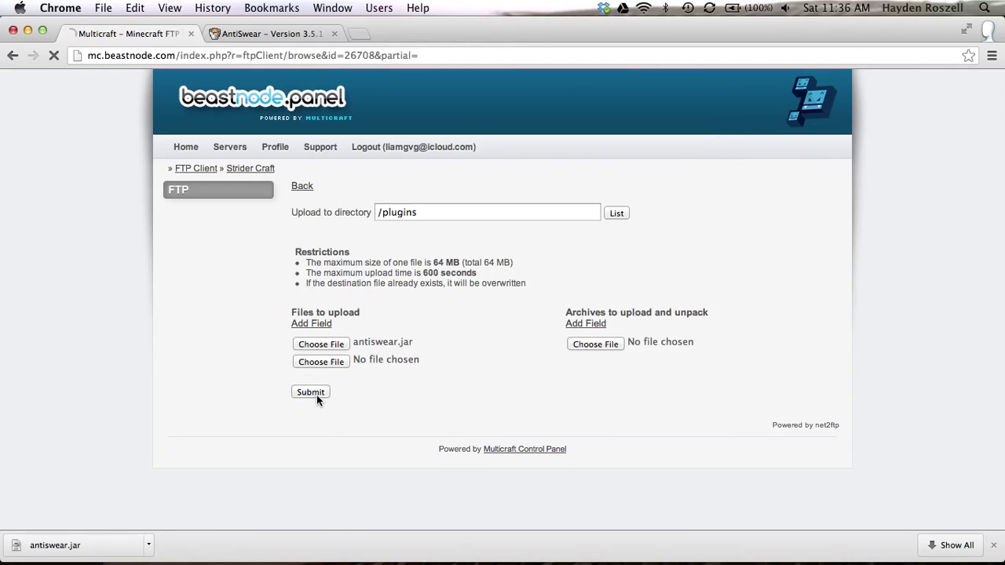
pyautogui.click(296, 186)
# Step: Start Strider Craft so it shows Online, then log back in to FTP file access
pyautogui.click(248, 264)
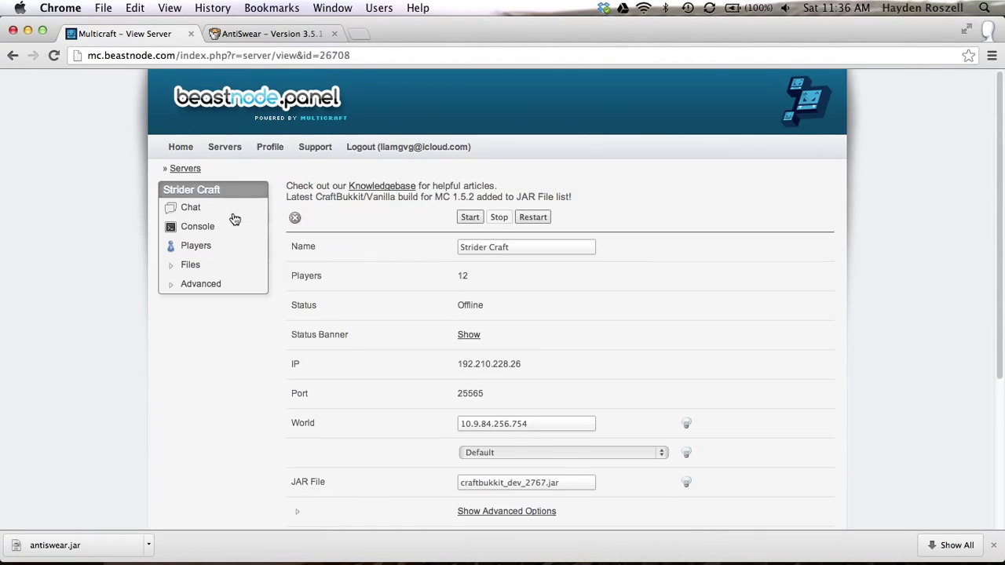
pyautogui.click(473, 222)
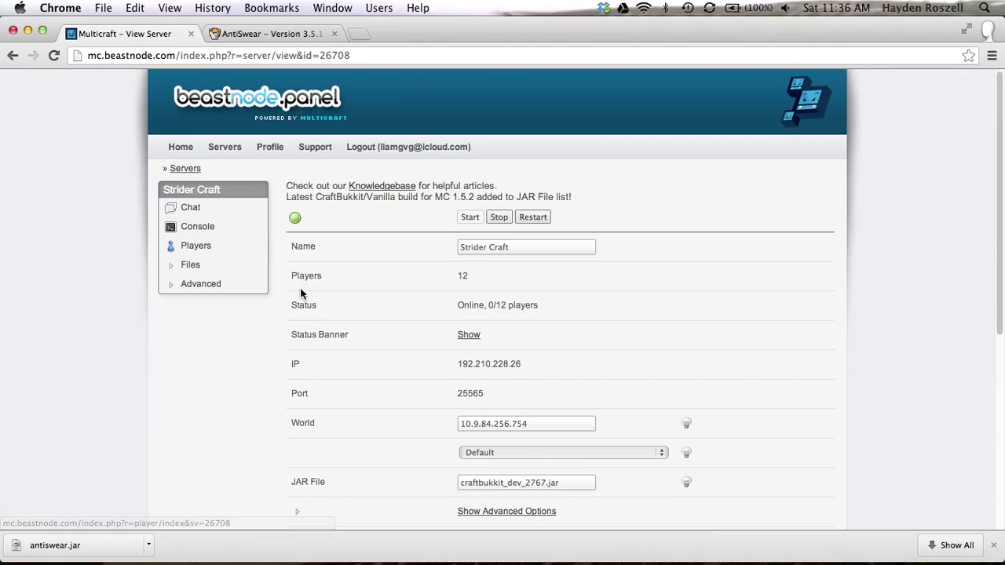
pyautogui.click(215, 272)
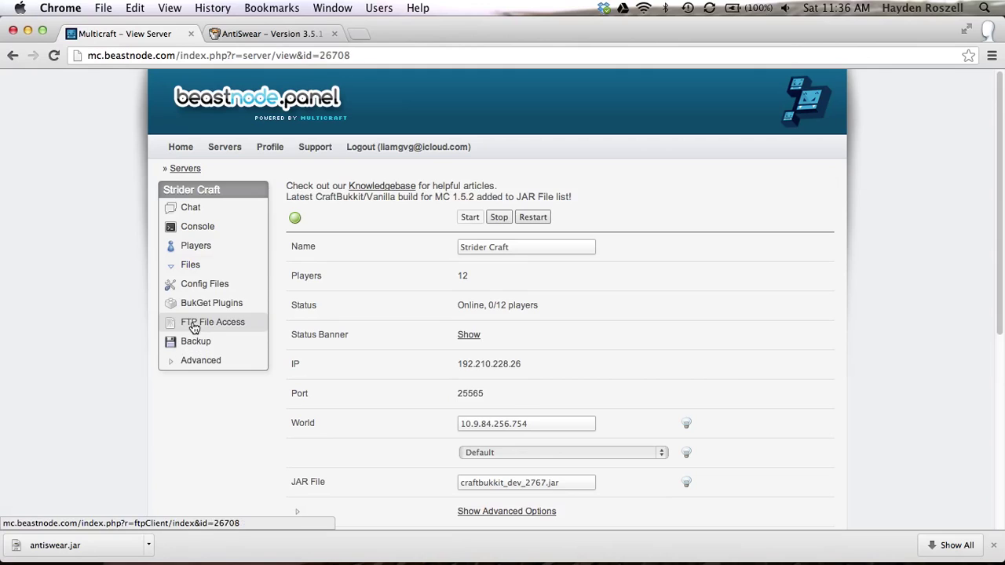
pyautogui.click(196, 323)
pyautogui.click(519, 412)
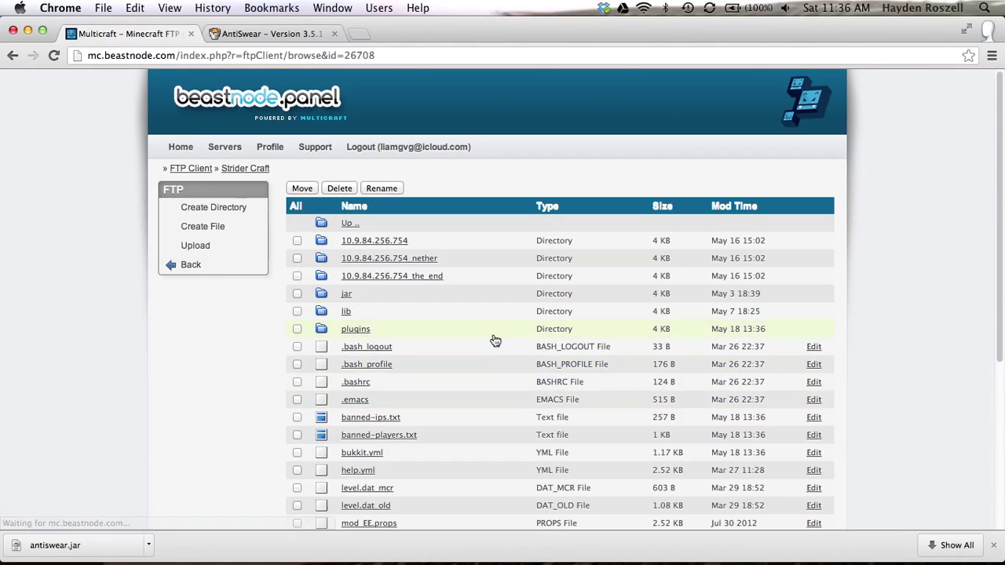
# Step: Open plugins/AntiSwear/config.yml in the editor, review it, and leave without saving
pyautogui.click(356, 329)
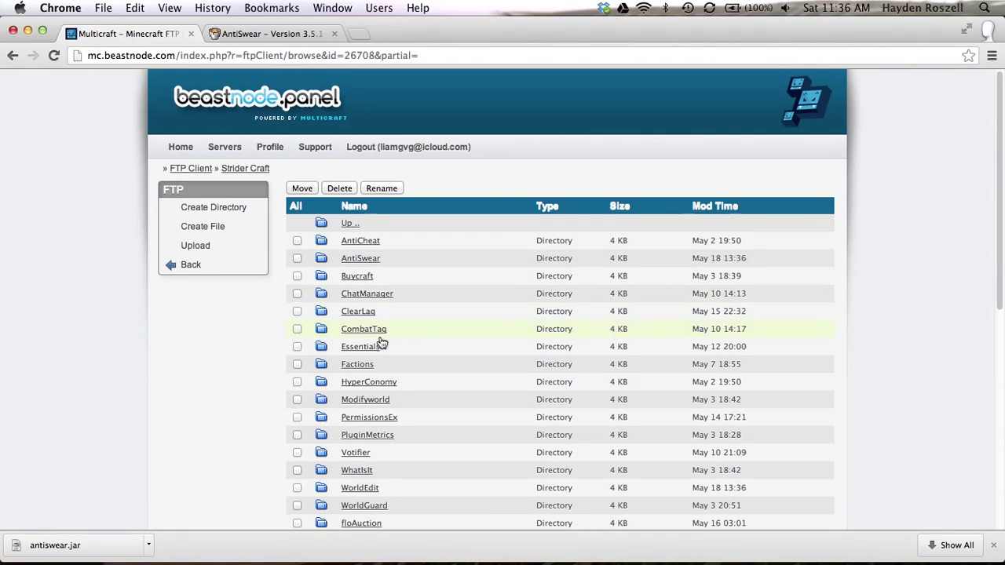
pyautogui.scroll(-1, 385, 355)
pyautogui.scroll(-2, 385, 356)
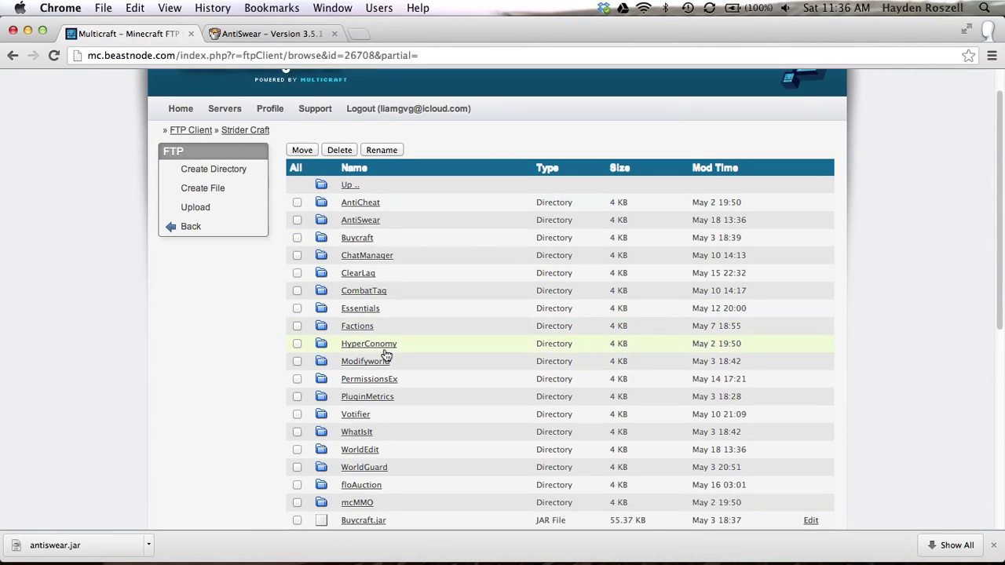
pyautogui.click(368, 225)
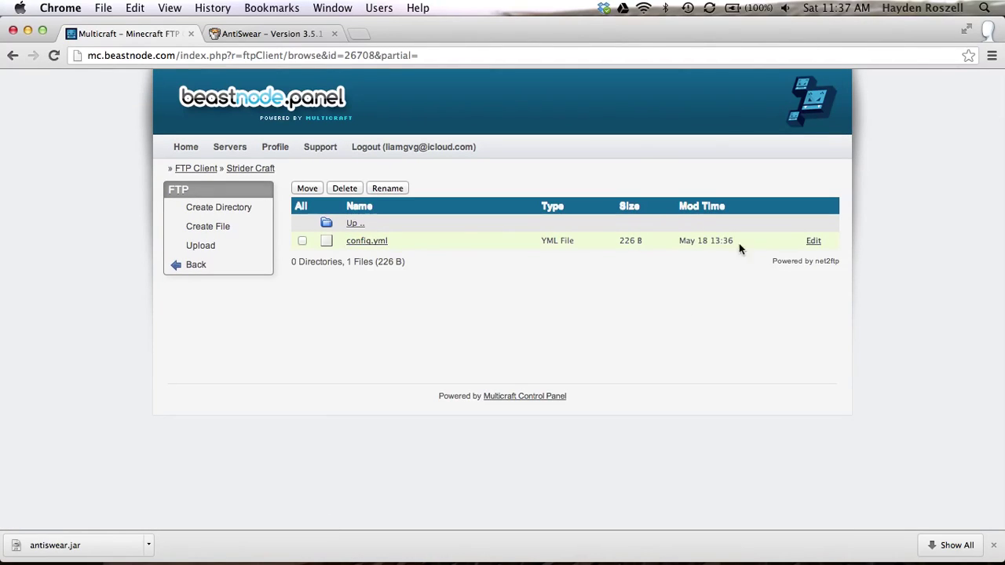
pyautogui.click(813, 243)
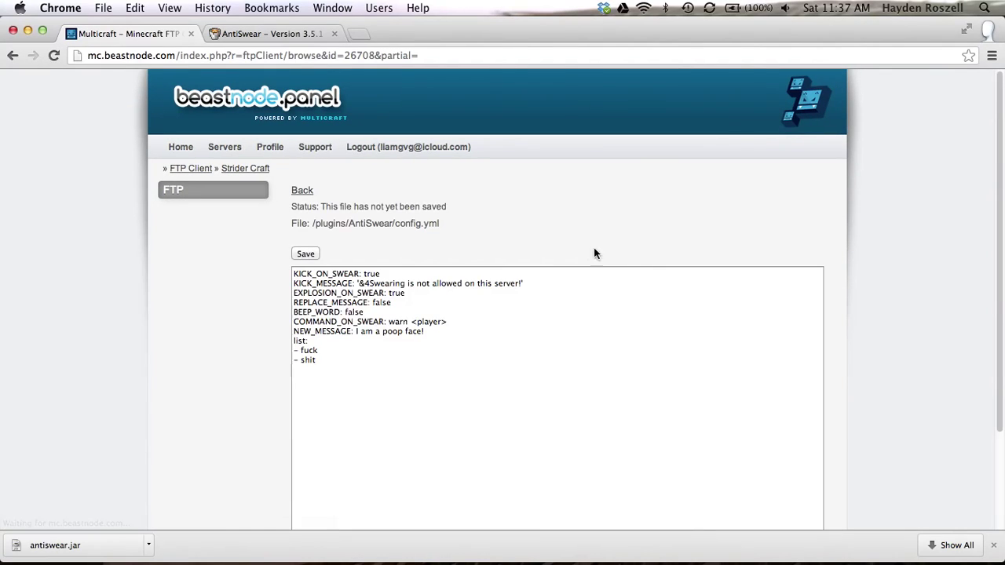
pyautogui.scroll(-1, 466, 311)
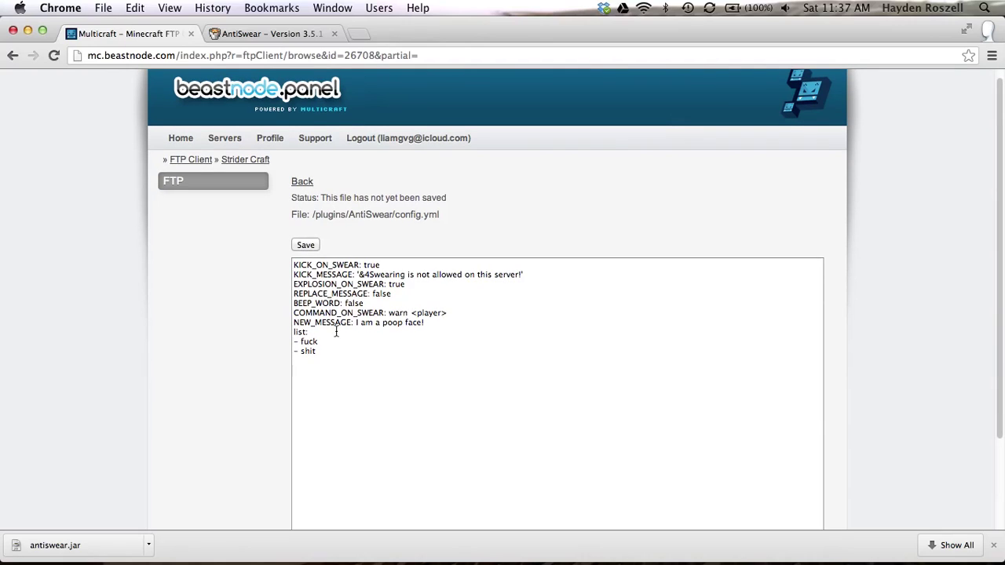
pyautogui.click(324, 352)
pyautogui.click(304, 184)
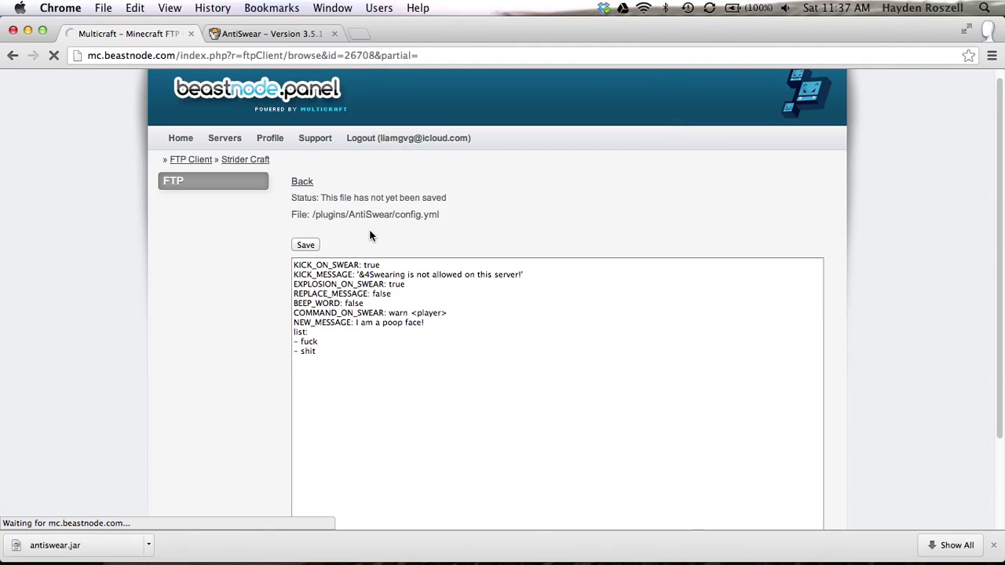
pyautogui.click(266, 33)
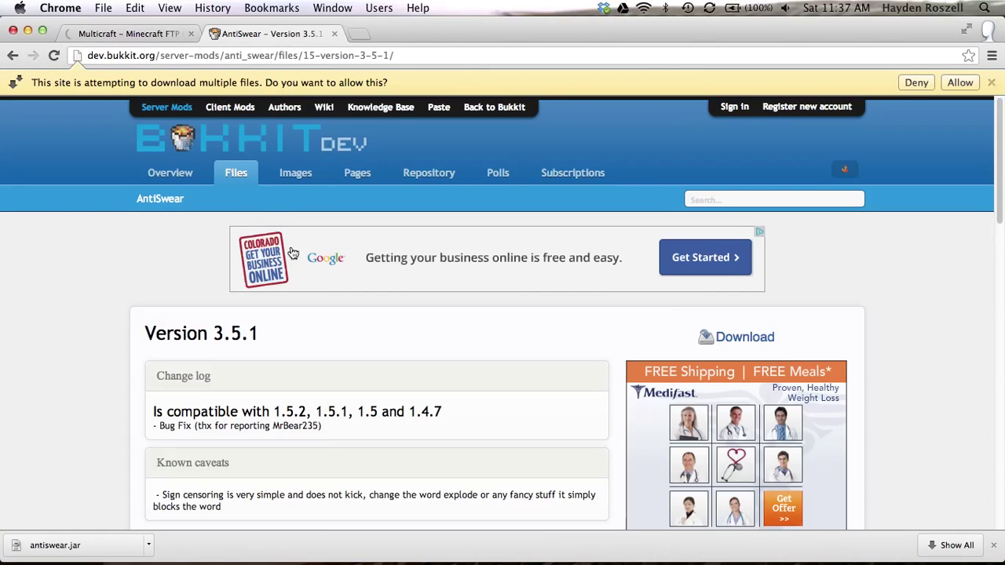
# Step: Step back from the AntiSwear page, past the antiswear search results, to the vote4us results headed by Vote4Us
pyautogui.click(14, 56)
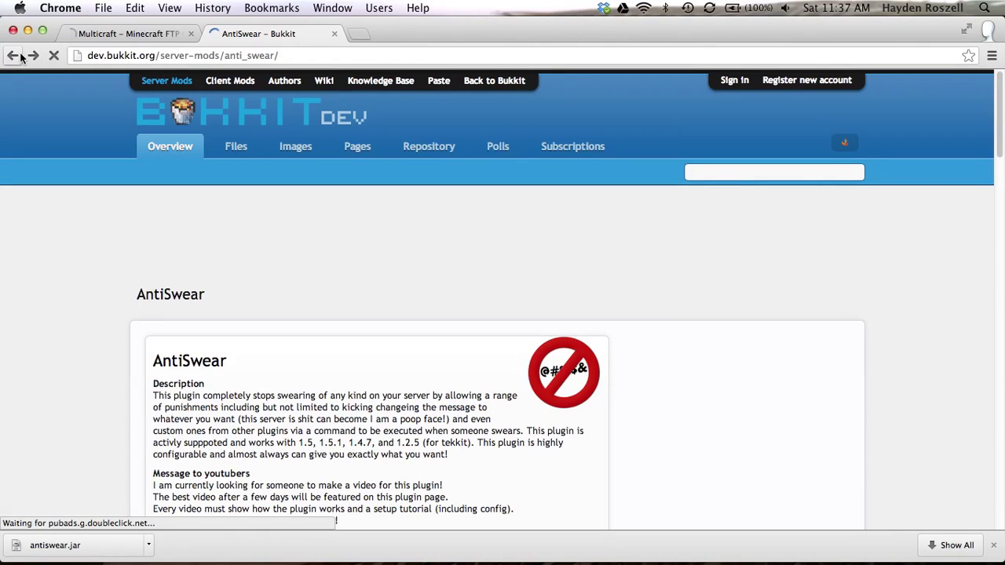
pyautogui.click(17, 56)
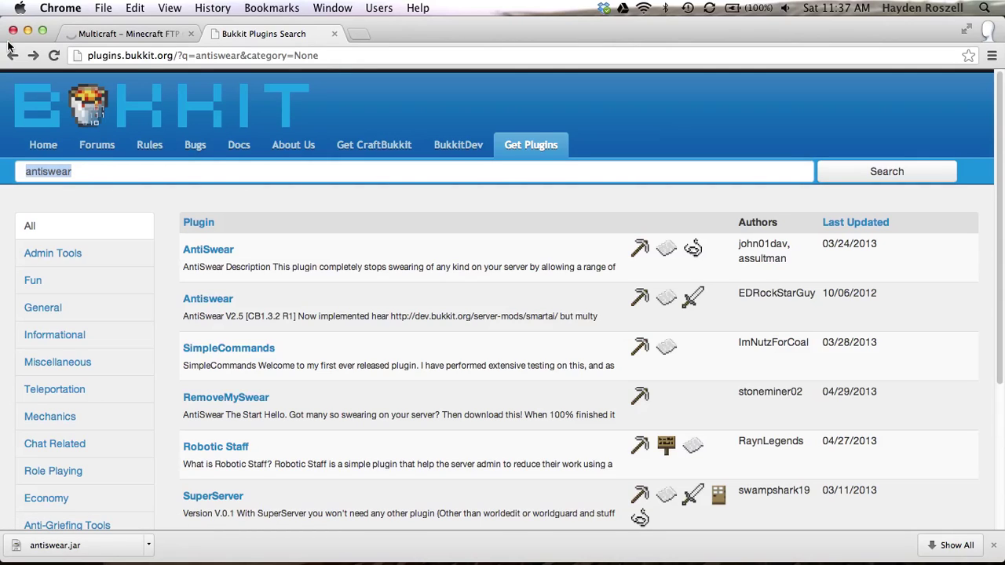
pyautogui.click(13, 56)
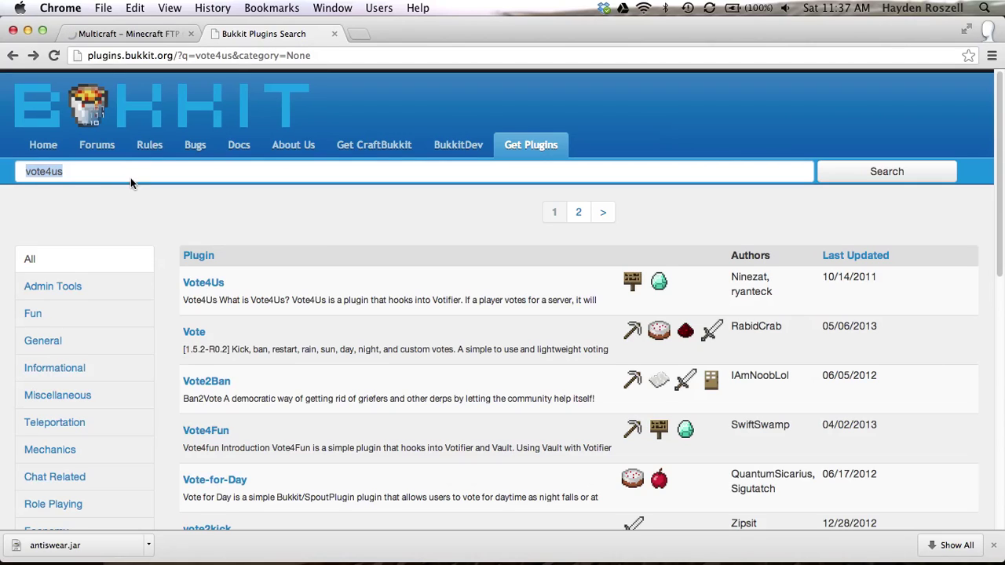
pyautogui.click(833, 553)
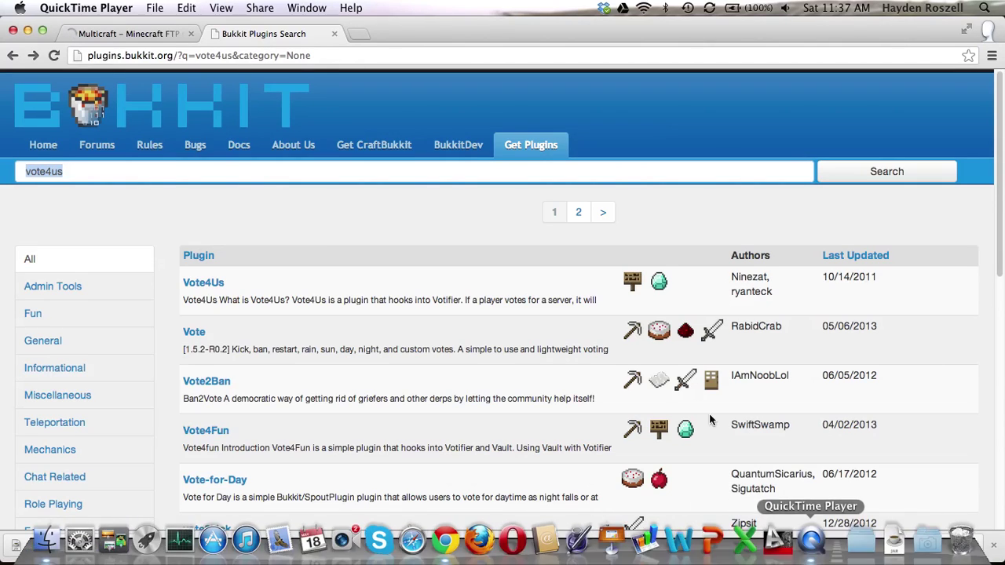
pyautogui.click(302, 8)
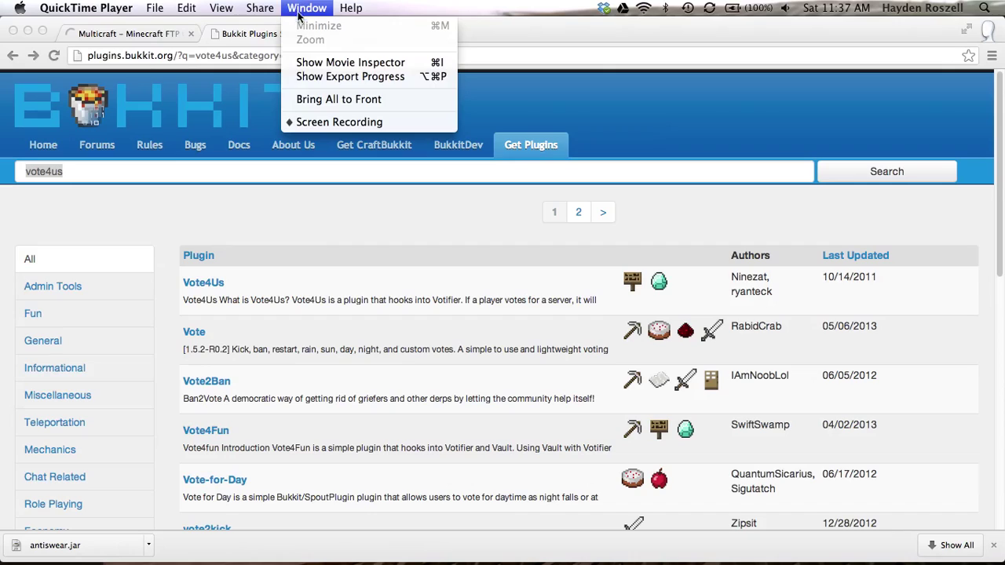
pyautogui.click(324, 121)
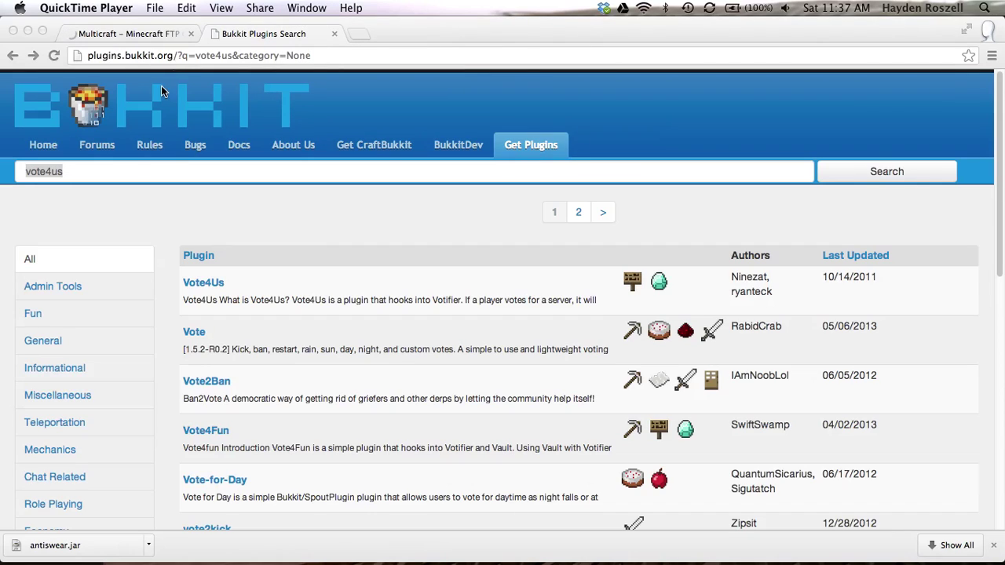